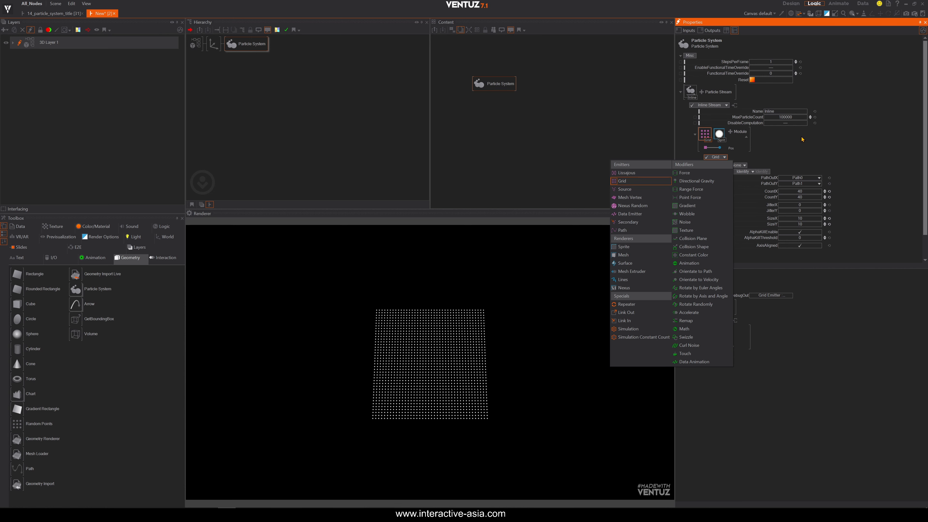
Replace the Sprite renderer module with a Mesh renderer in the particle stream.
left_click(794, 146)
left_click(720, 136)
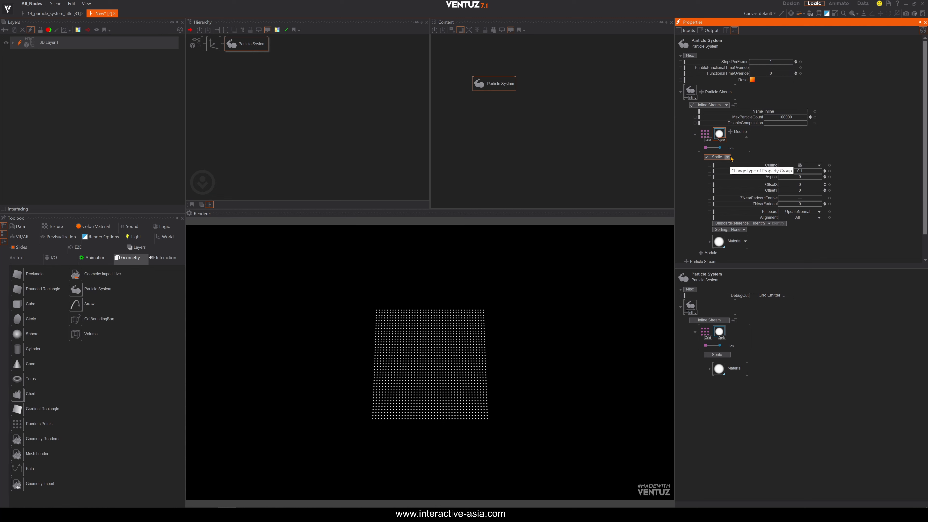
key("Delete")
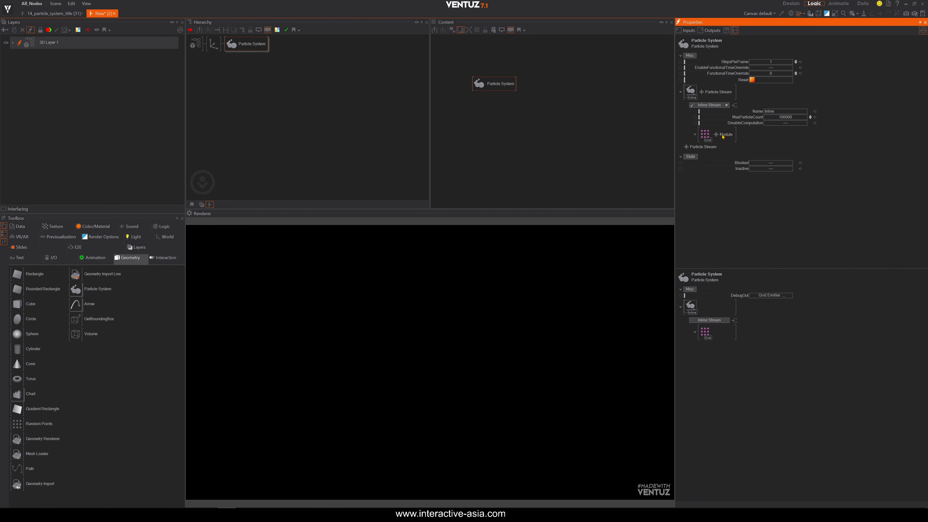
left_click(716, 133)
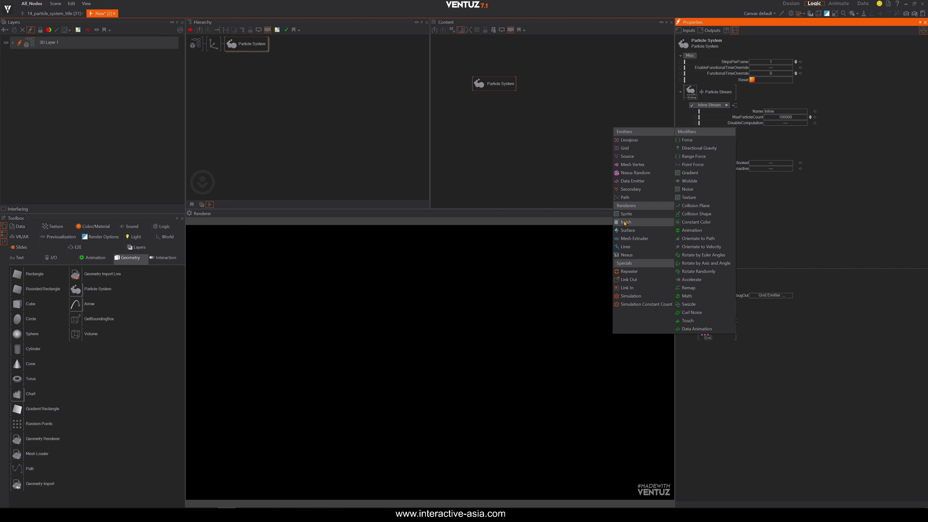
left_click(624, 221)
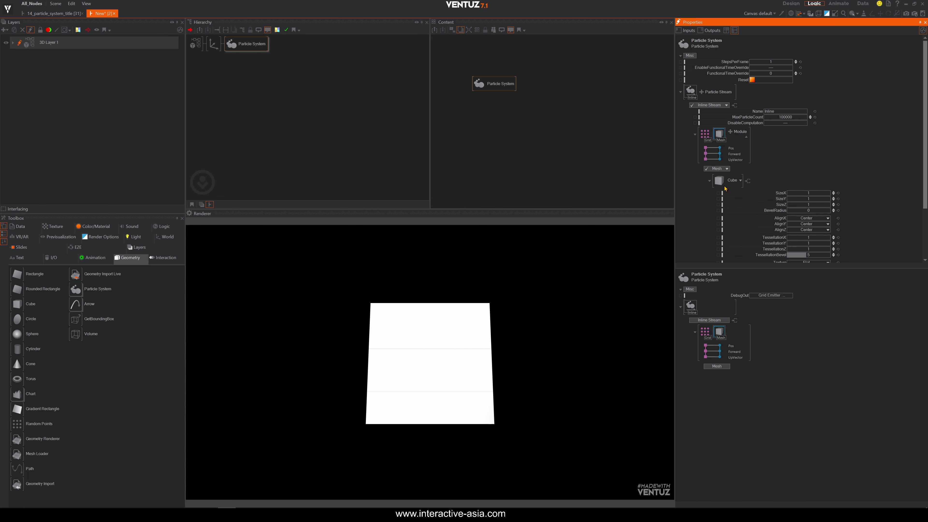
Adjust the Grid emitter to about 32 by 39 particles and set its SizeX and SizeY to 40.
left_click(705, 133)
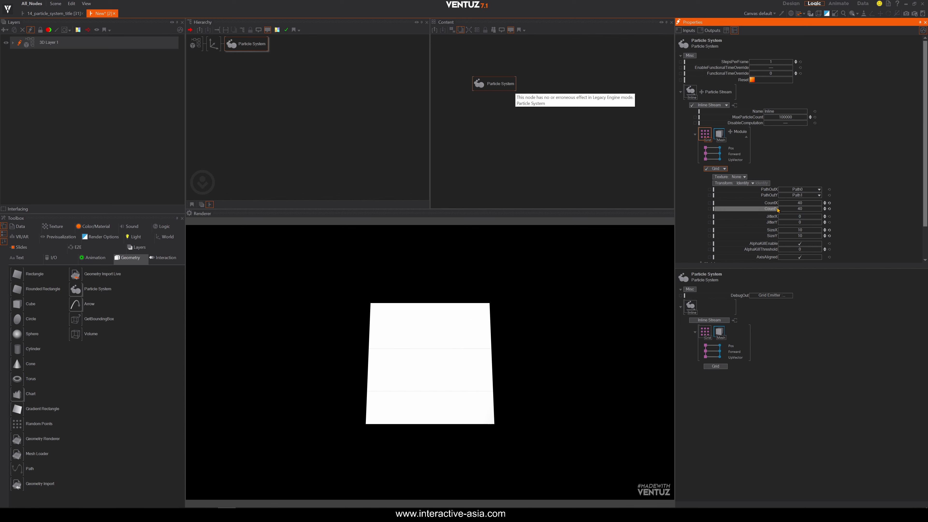
mouse_move(808, 203)
left_mouse_down()
mouse_move(773, 204)
mouse_move(823, 204)
mouse_move(781, 207)
mouse_move(803, 207)
left_mouse_up()
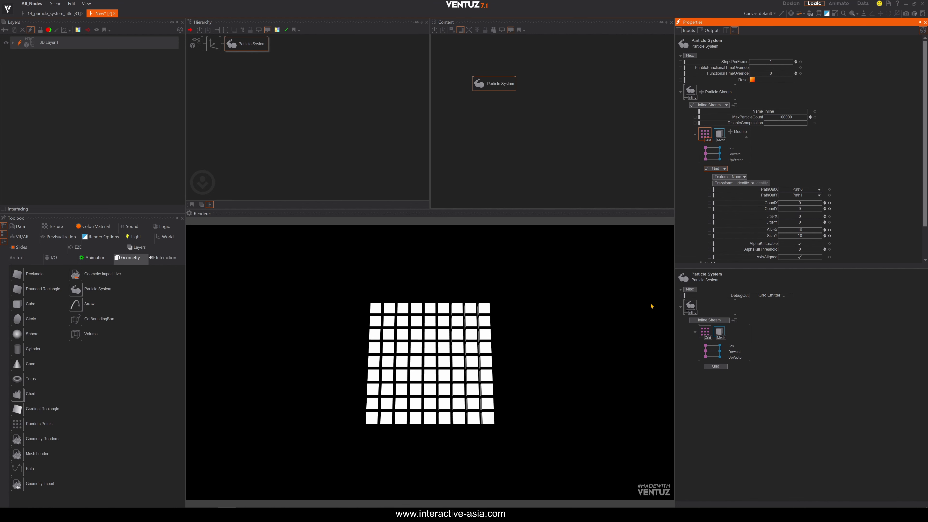
left_click(799, 230)
type("40")
key("Tab")
type("40")
key("Tab")
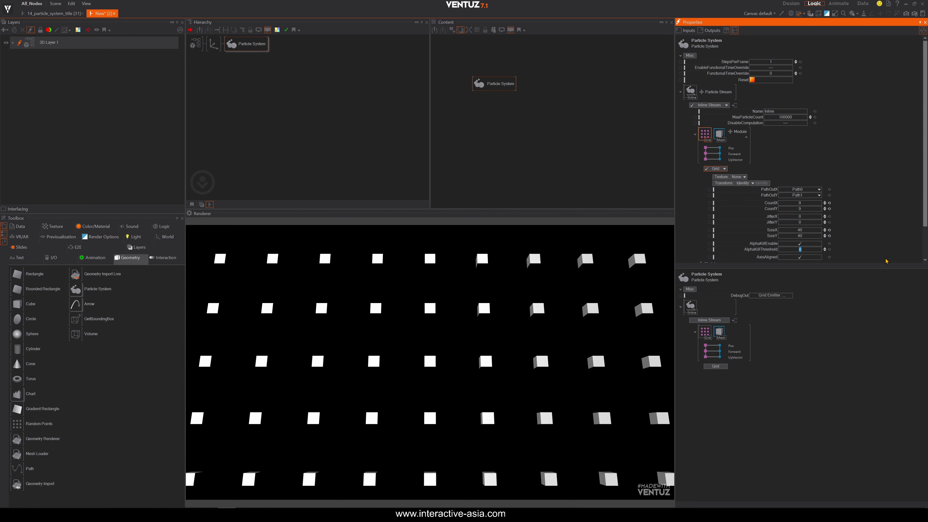
left_click_drag(790, 203, 821, 206)
Tilt the particle grid by setting the Axis node's X rotation to about 32.
left_click(215, 46)
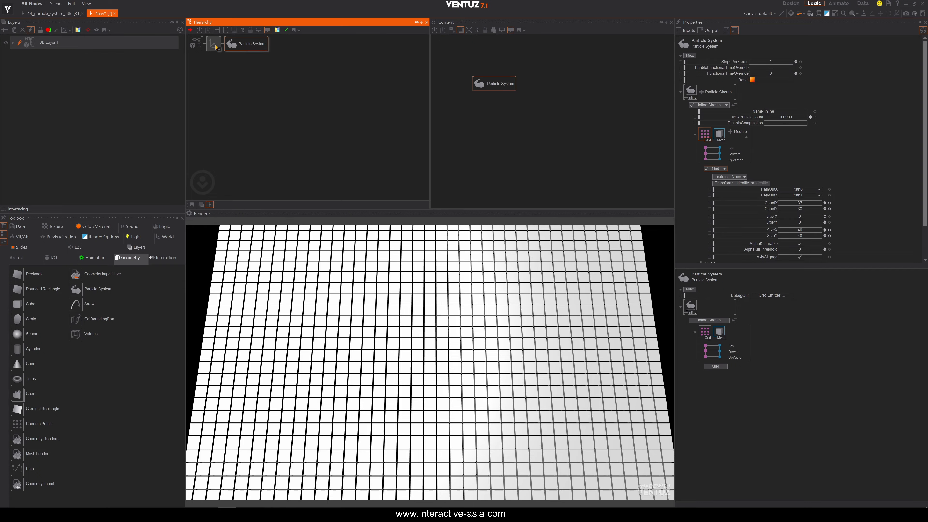
left_click_drag(767, 87, 793, 90)
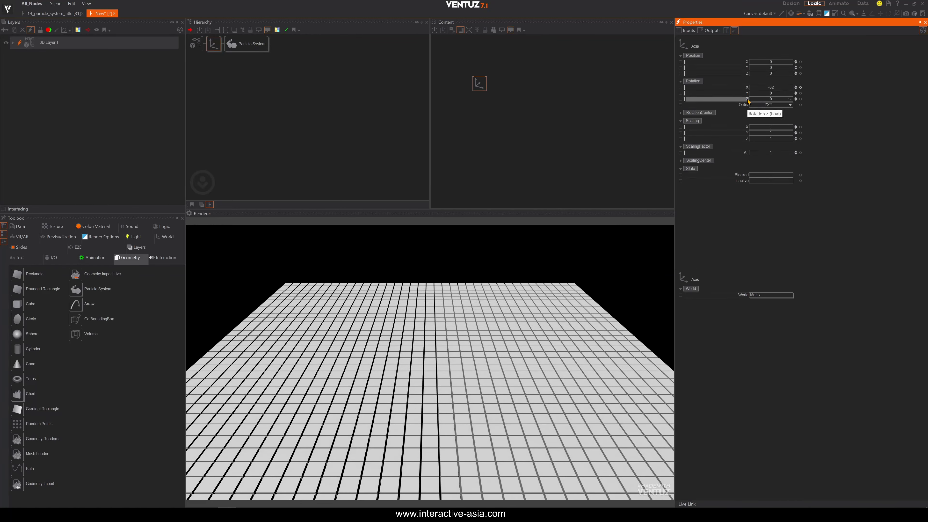
Select the Mesh renderer and raise the cube's BevelRadius to about 0.05.
left_click(234, 44)
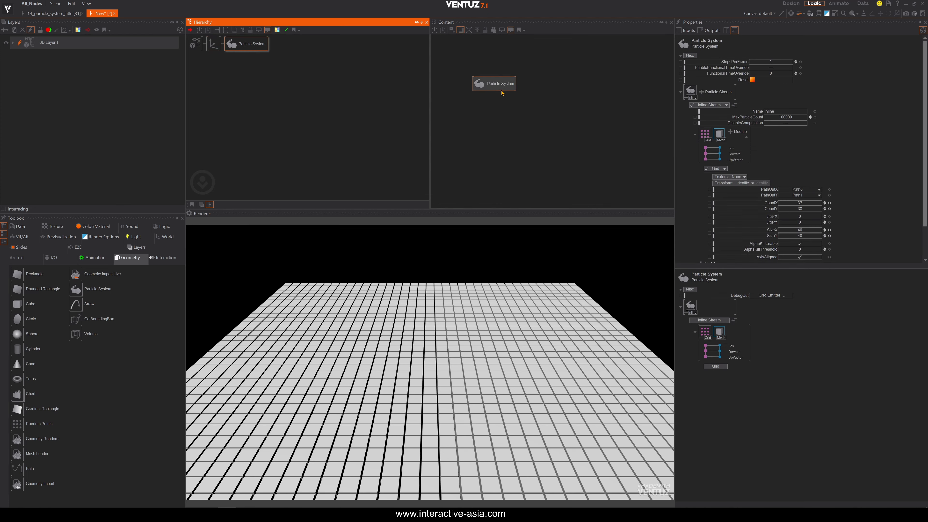
left_click(501, 93)
left_click(720, 133)
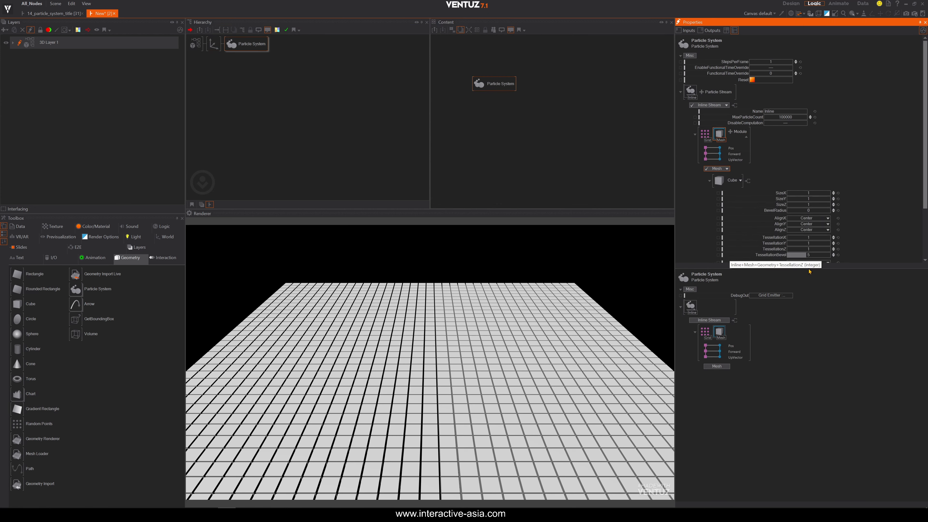
left_click_drag(808, 192, 808, 210)
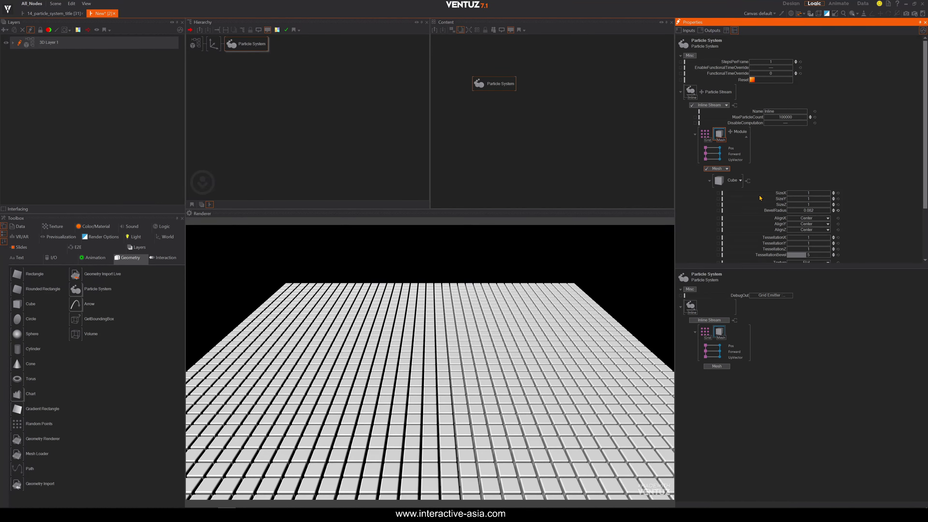
Switch the mesh shape from Cube to Sphere and back to Cube.
left_click(742, 182)
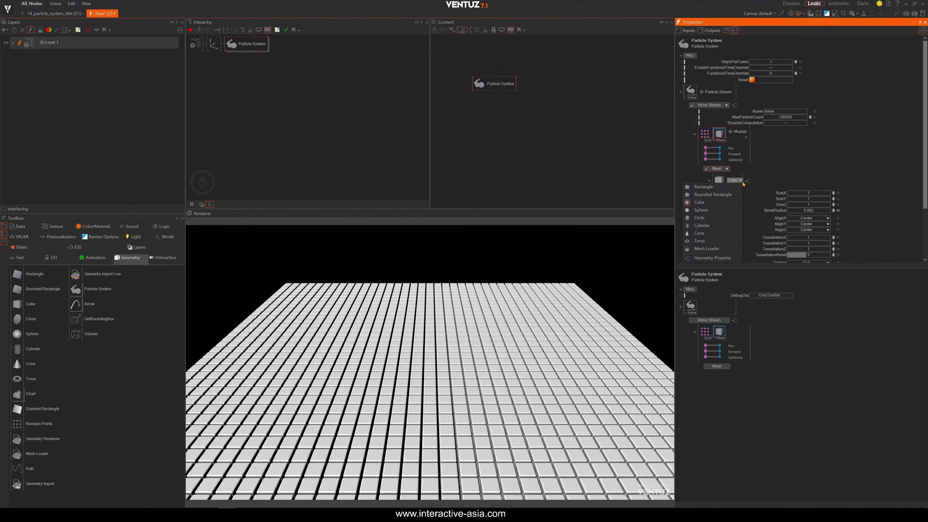
left_click(700, 211)
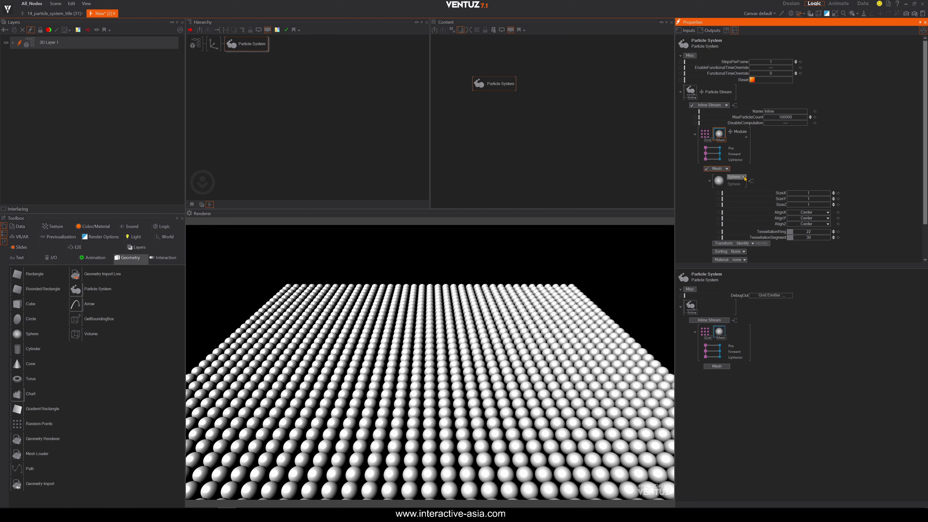
left_click(735, 177)
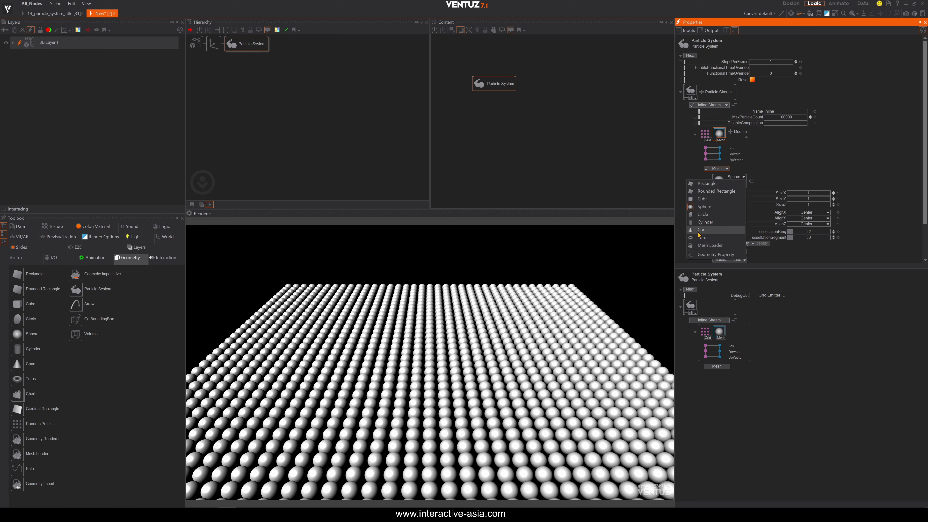
left_click(702, 199)
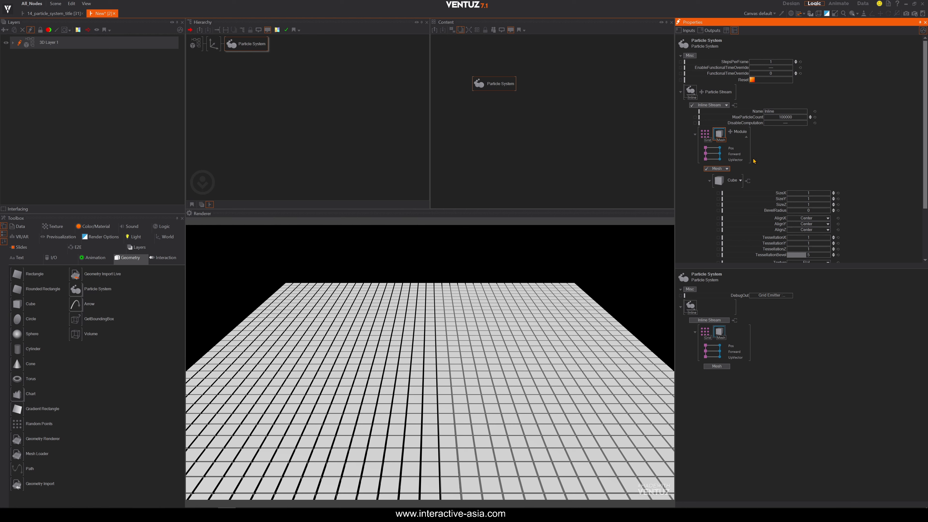
Add a Noise modifier module to the particle stream.
left_click(731, 132)
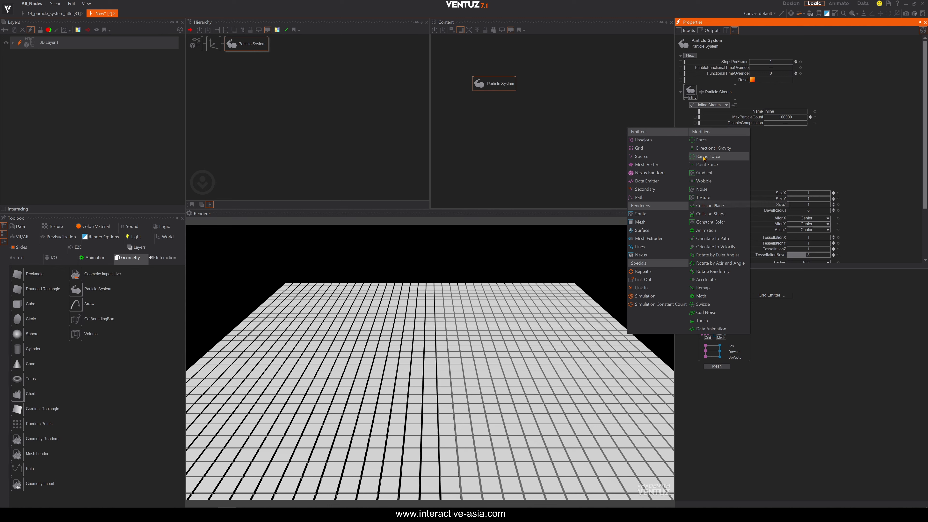
left_click(697, 190)
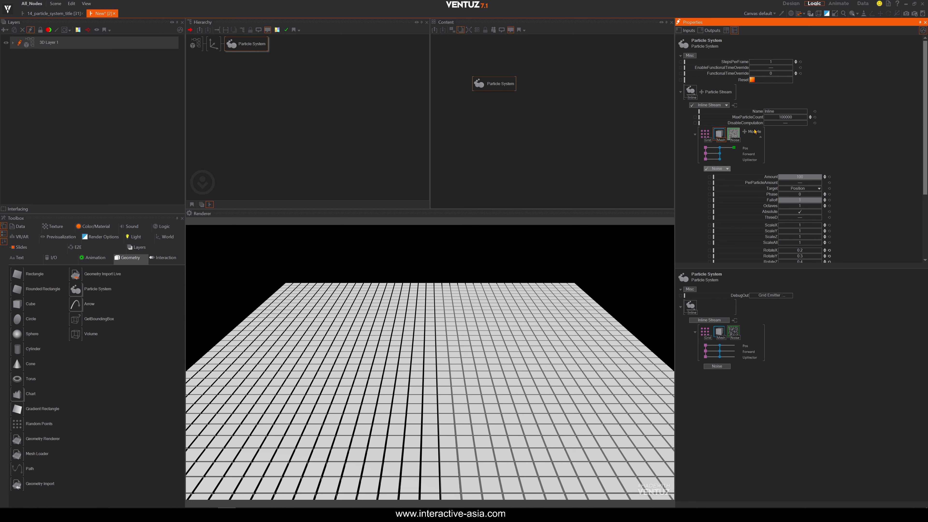
Inspect the Grid, Mesh and Noise modules' settings in turn.
left_click(705, 137)
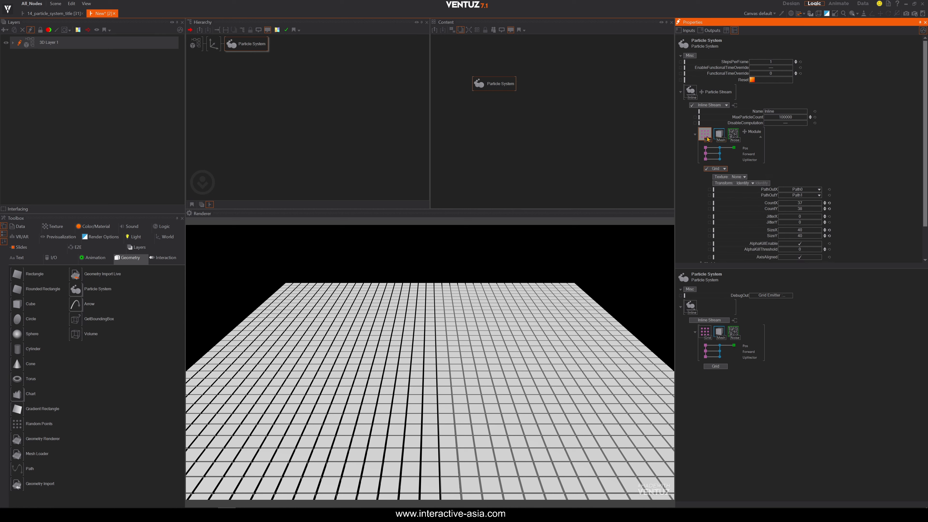
left_click(719, 134)
left_click(734, 133)
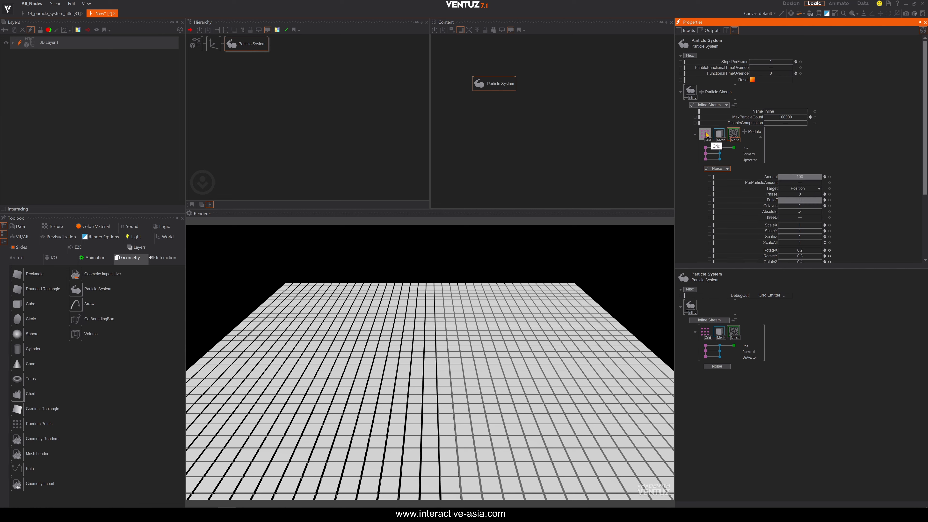
left_click(706, 135)
left_click(719, 133)
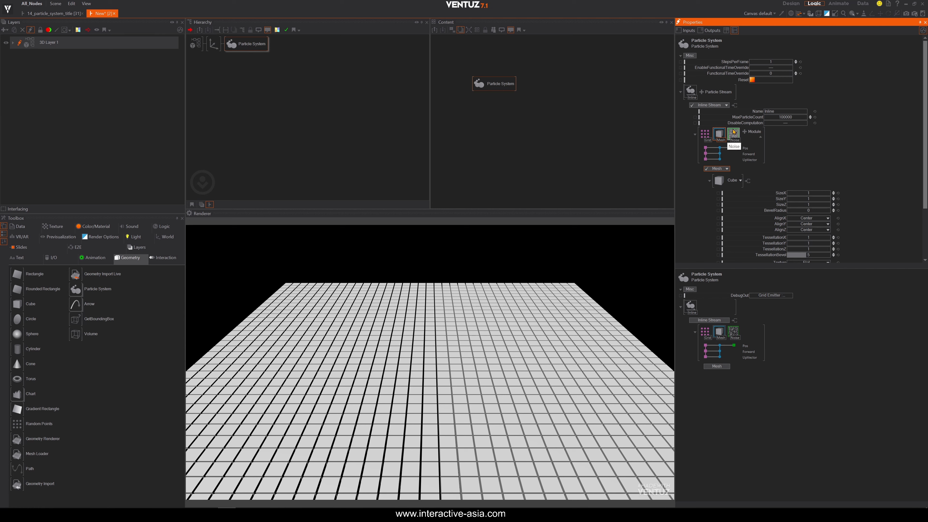
left_click(735, 133)
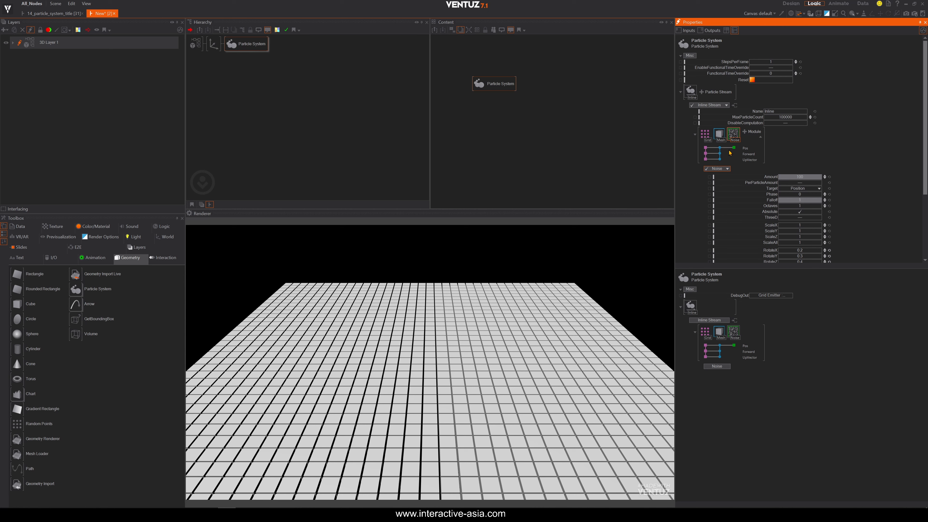
left_click(706, 135)
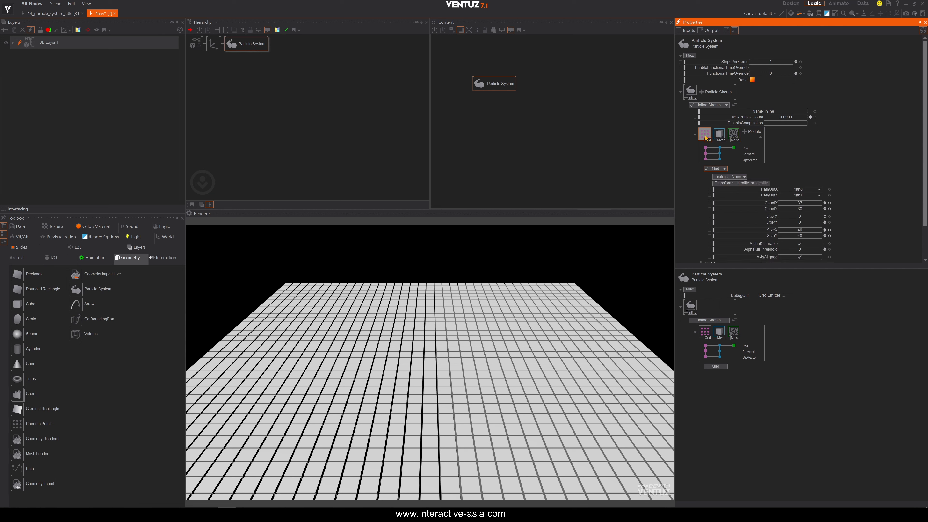
left_click(720, 135)
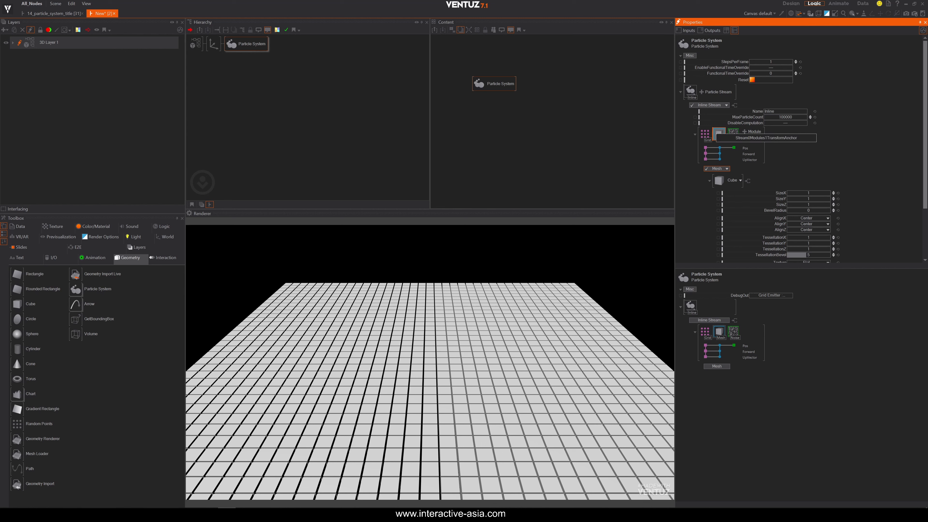
Move the Noise module between the Grid emitter and the Mesh renderer, then select it.
left_click_drag(711, 133, 710, 134)
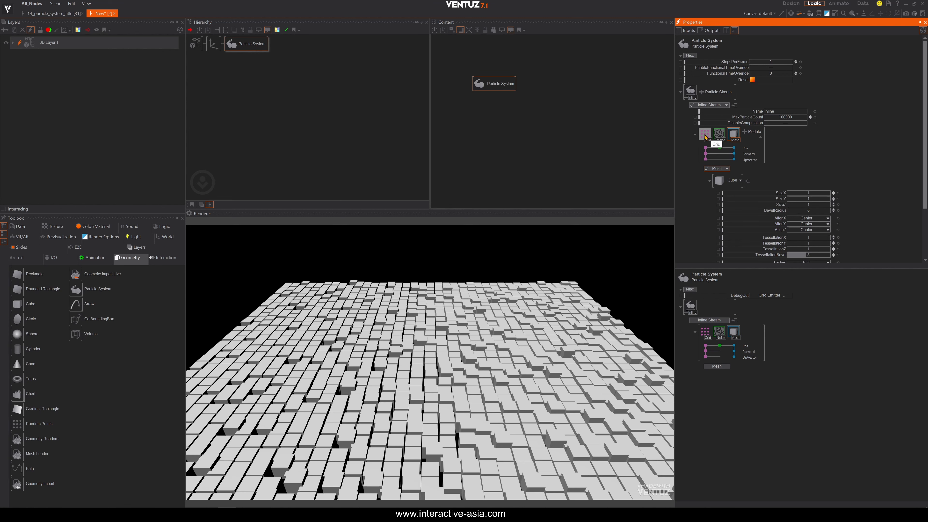
left_click(705, 135)
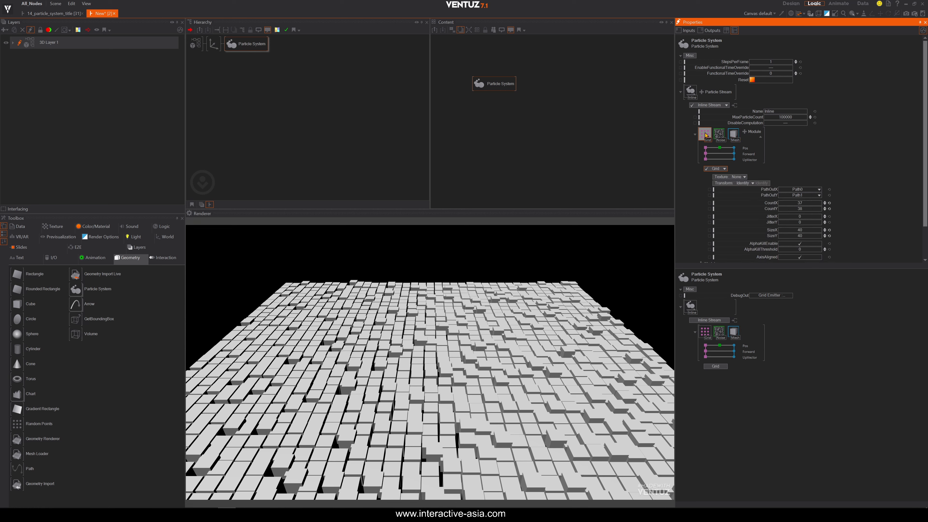
left_click(734, 134)
left_click(719, 135)
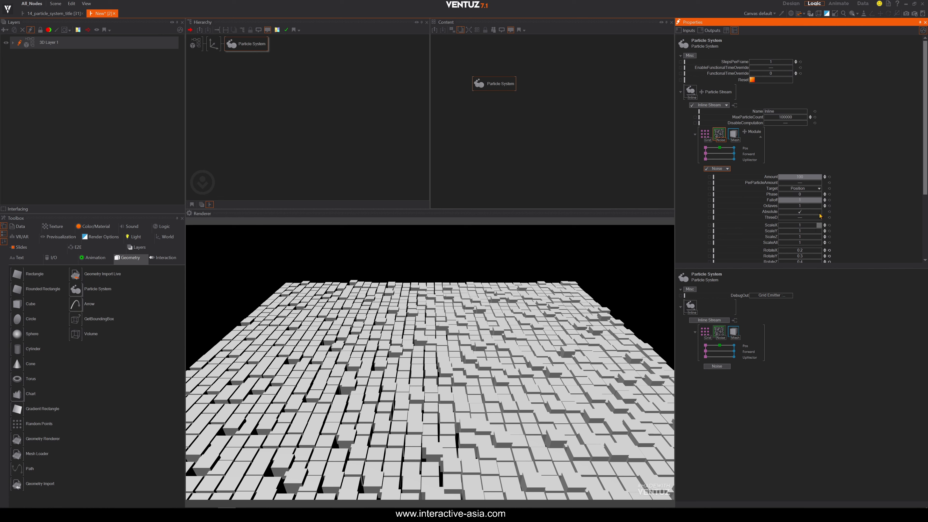
Set the Noise module's TranslateX to about 0.16.
scroll(785, 205, "down", 4)
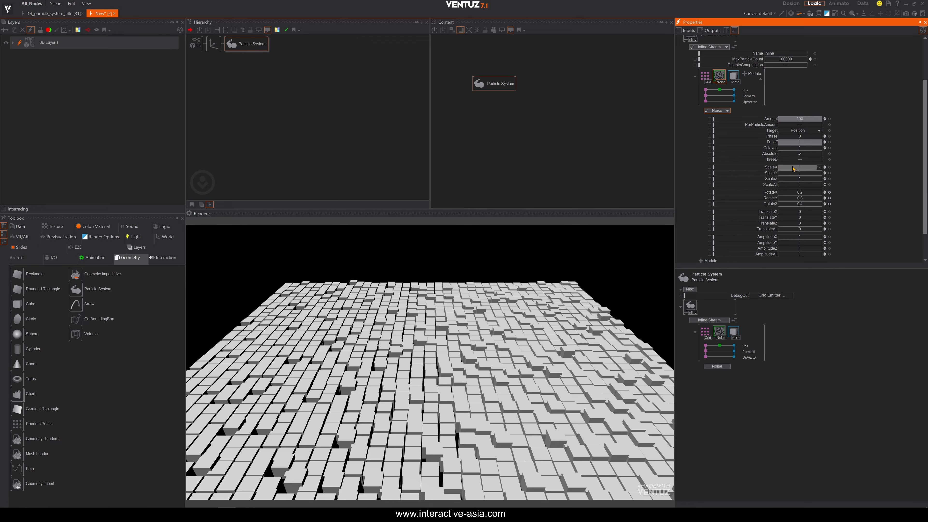
left_click_drag(801, 172, 798, 171)
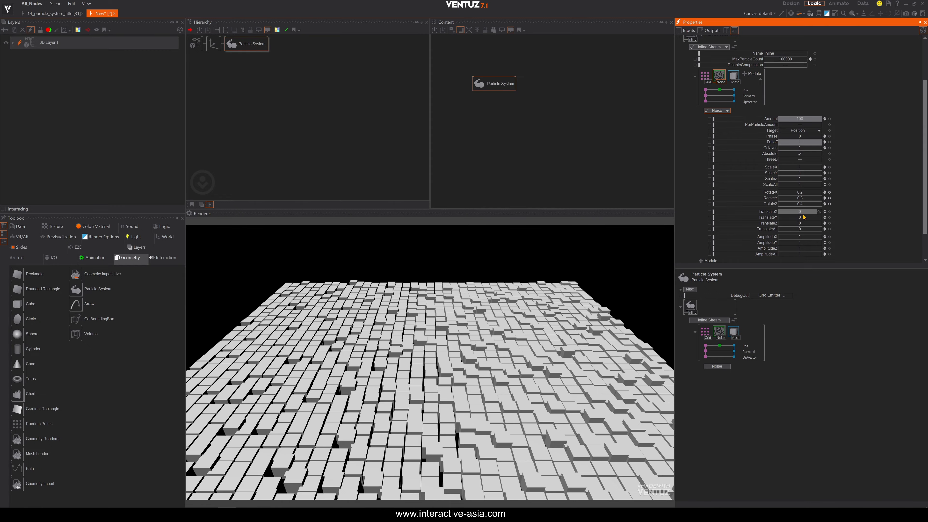
left_click_drag(799, 213, 806, 210)
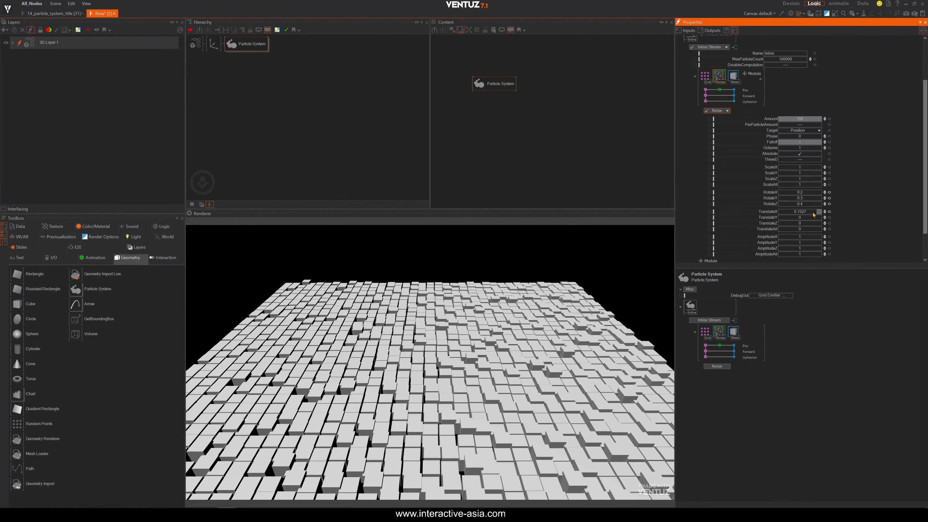
Animate the Noise TranslateX value with a Linear animation of 10s duration.
right_click(820, 213)
left_click(830, 219)
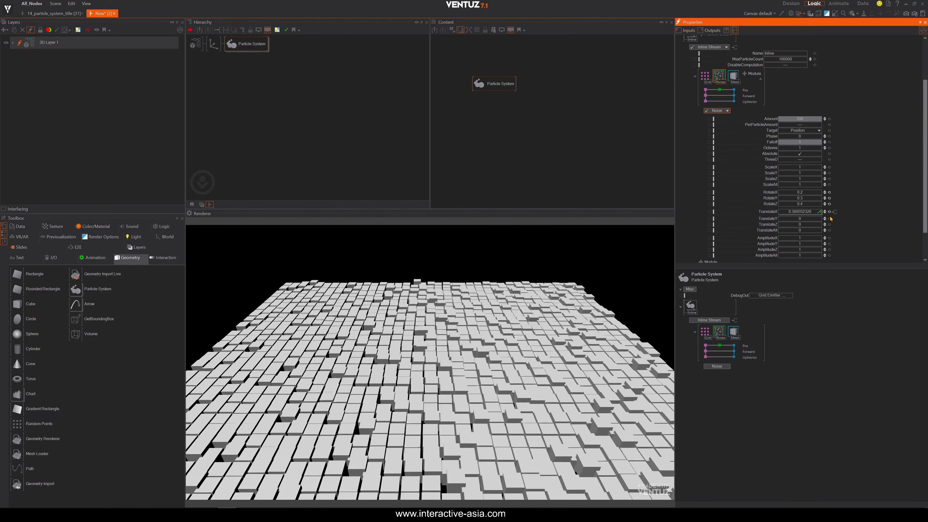
left_click(806, 213)
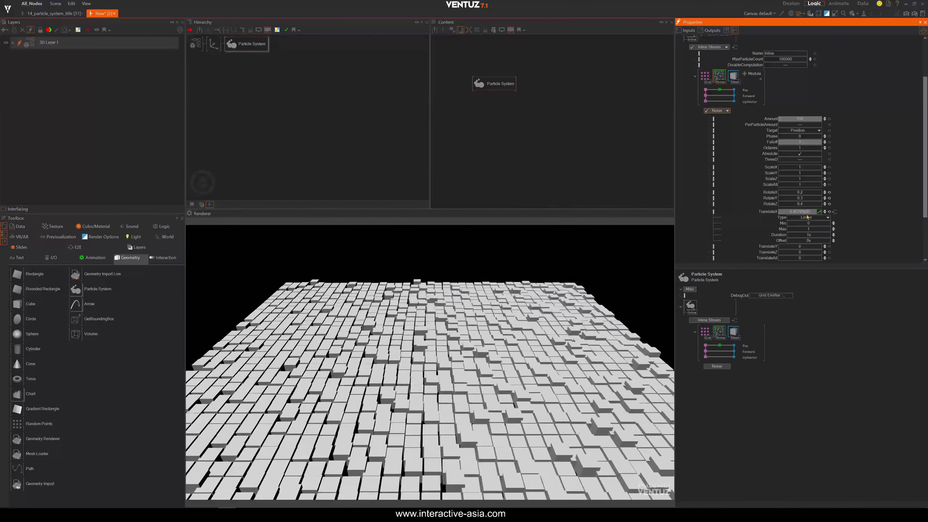
left_click(813, 236)
type("10")
key("Return")
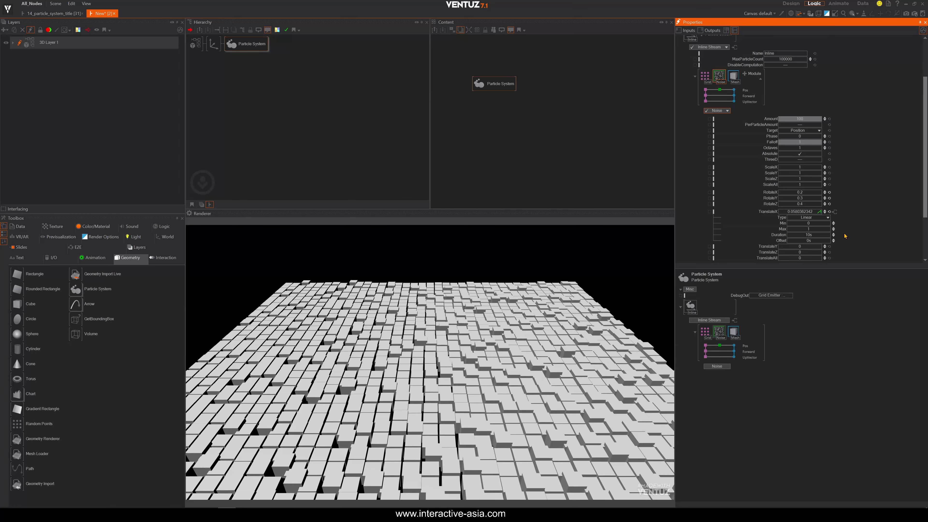
Remove the animation from the Noise TranslateX value.
left_click(830, 212)
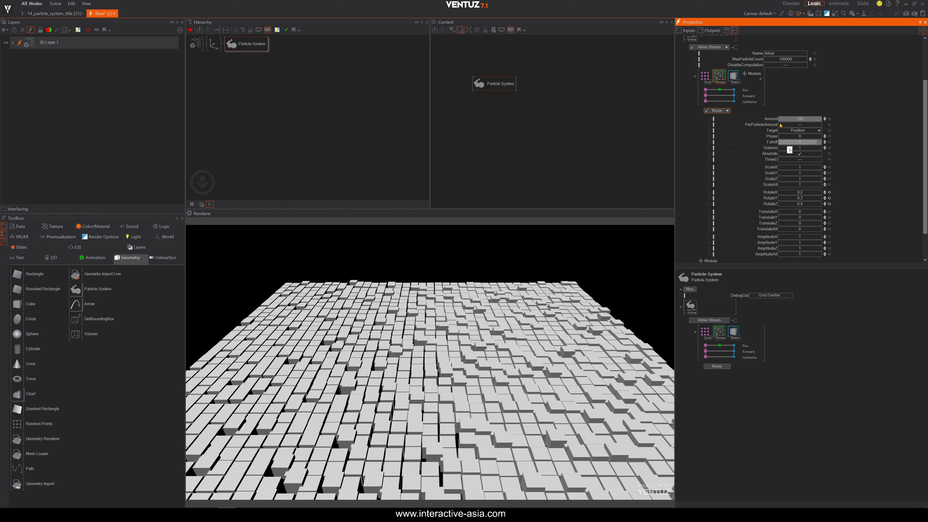
scroll(767, 146, "up", 2)
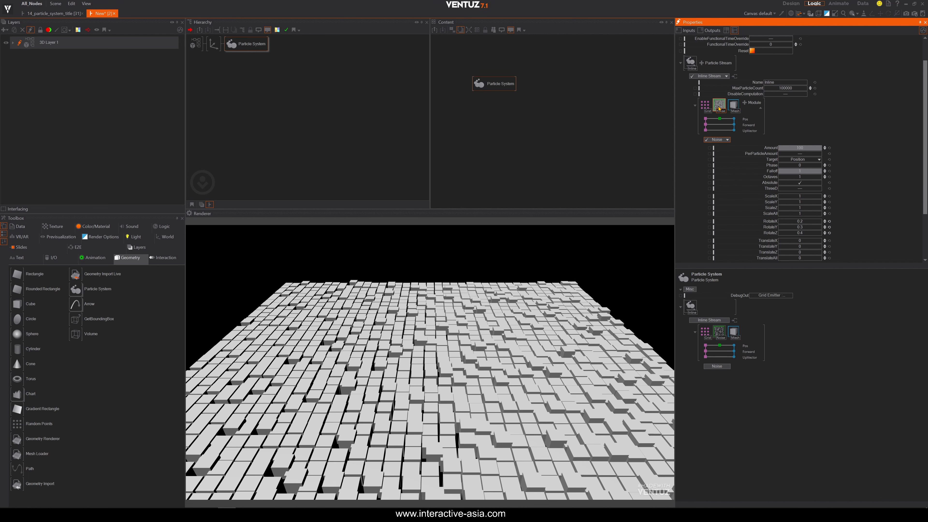
Delete the Noise module and add a Texture modifier to the particle stream.
key("Delete")
left_click(731, 133)
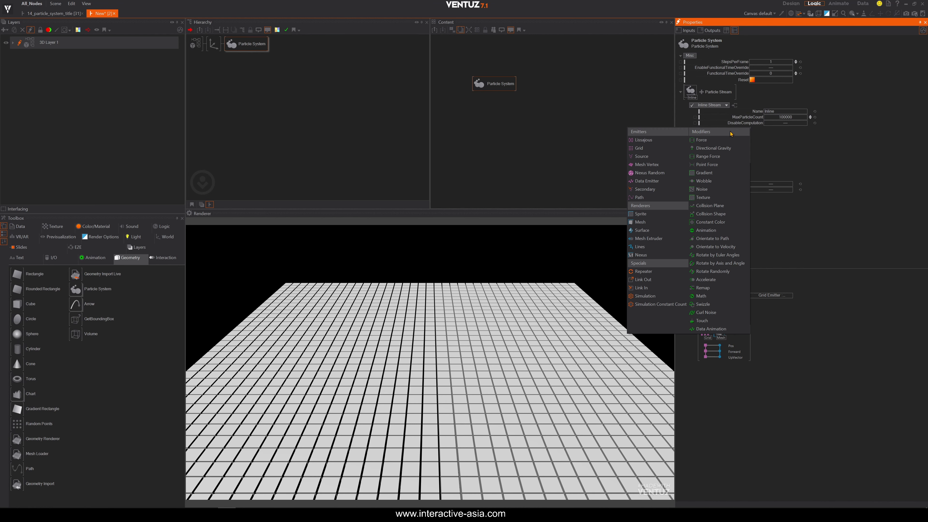
left_click(694, 198)
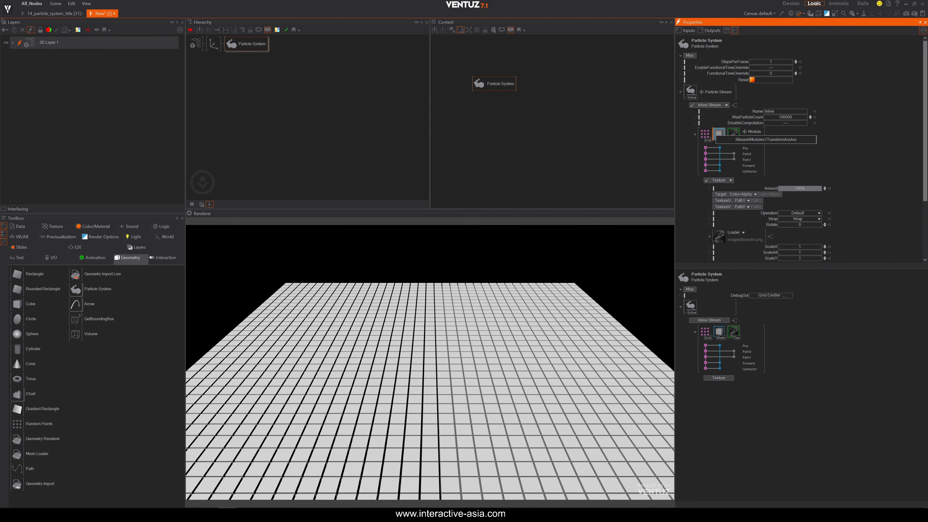
Move the Texture module between the Grid emitter and the Mesh renderer, then select it.
left_click_drag(716, 135, 715, 135)
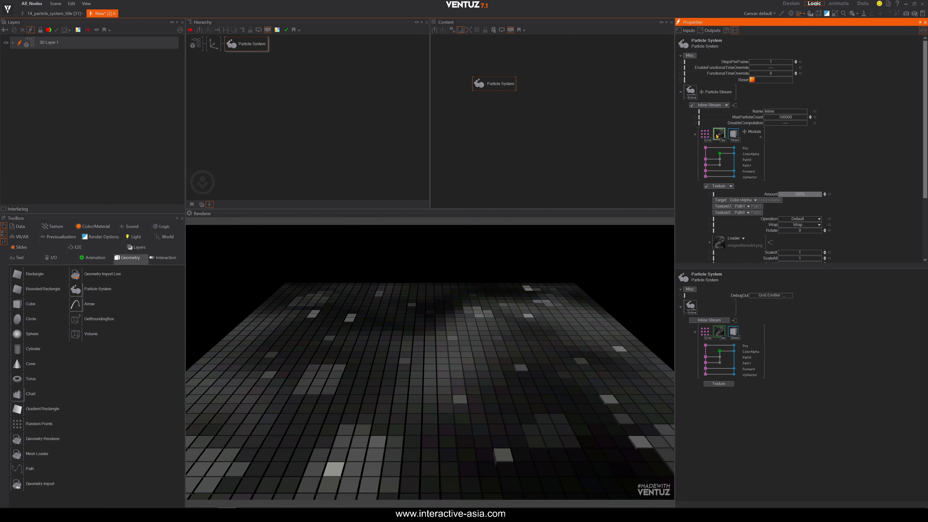
left_click(705, 134)
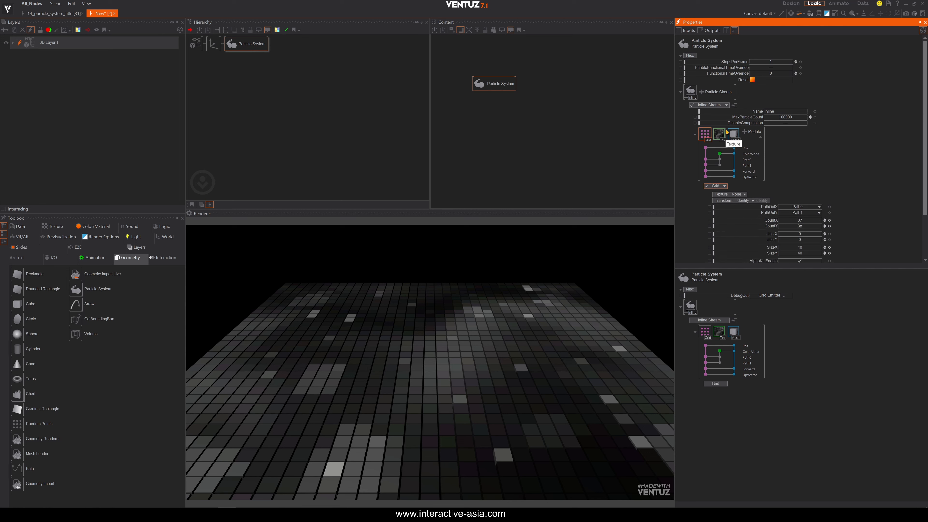
left_click(732, 134)
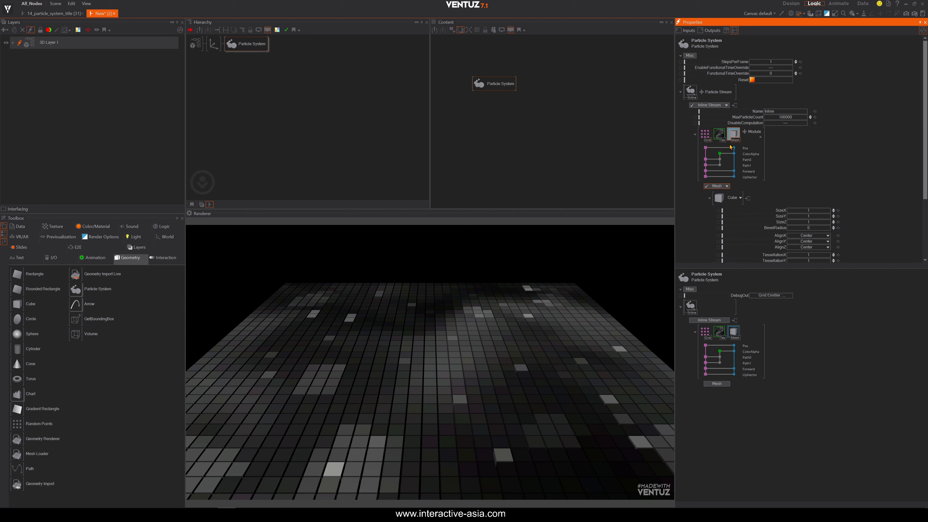
left_click(719, 134)
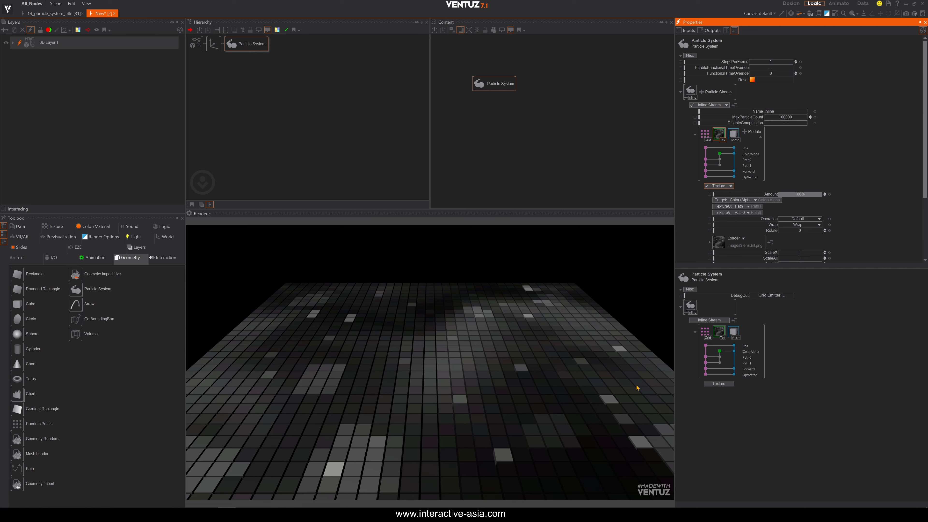
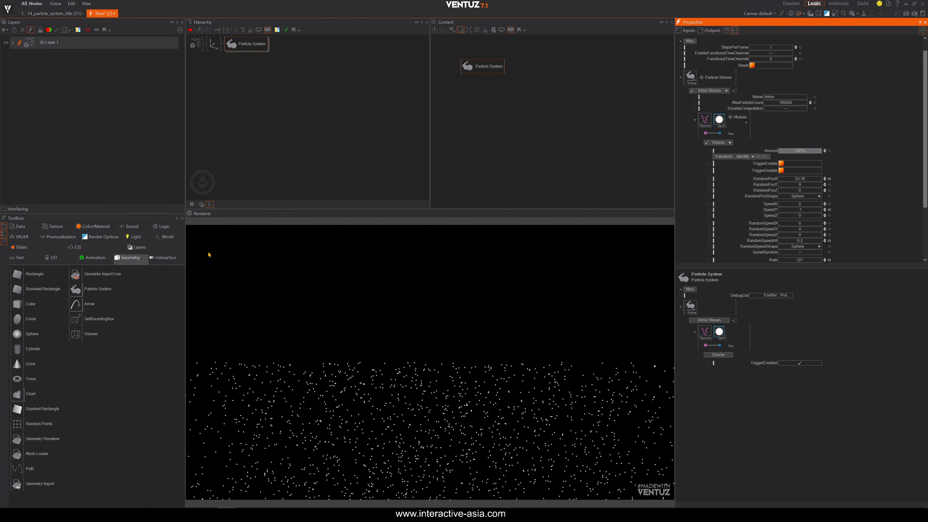
Delete the Axis node placed in front of the Particle System in the hierarchy.
left_click(214, 44)
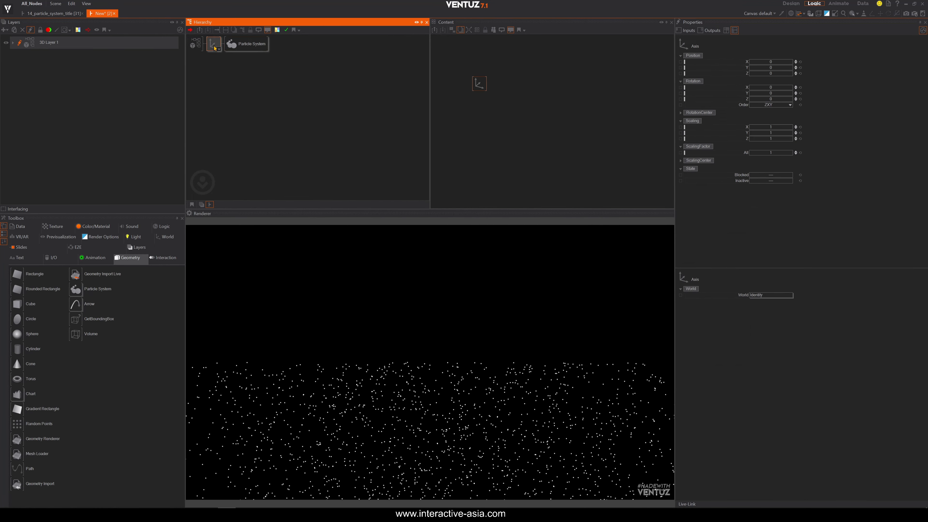
left_click_drag(769, 70, 805, 69)
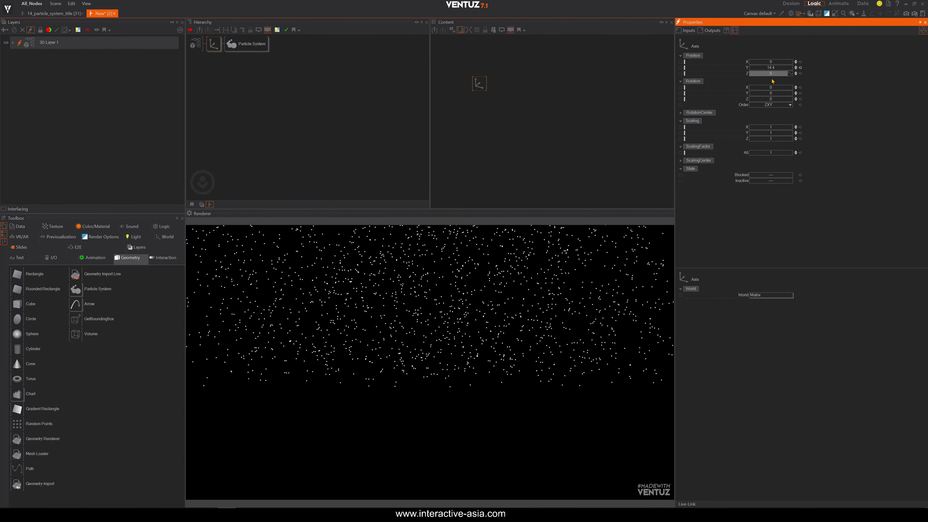
left_click(800, 67)
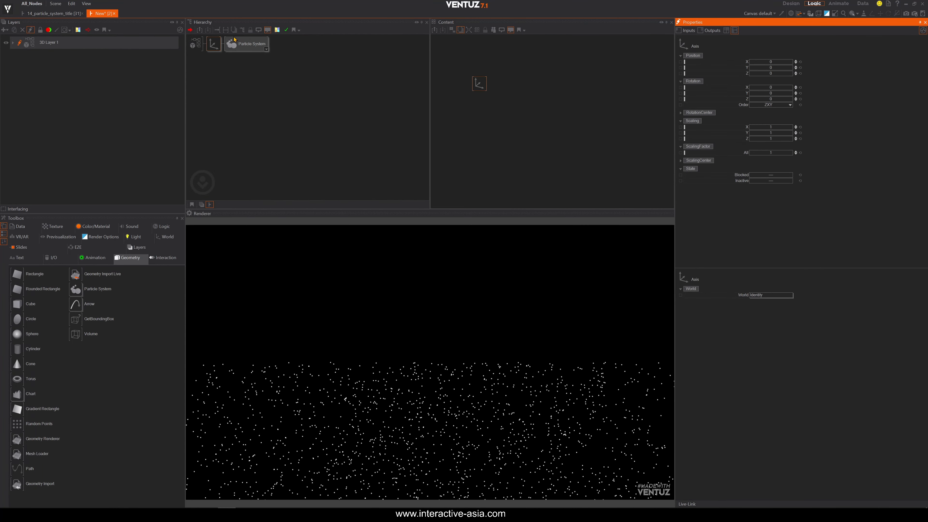
left_click(213, 44)
key("Delete")
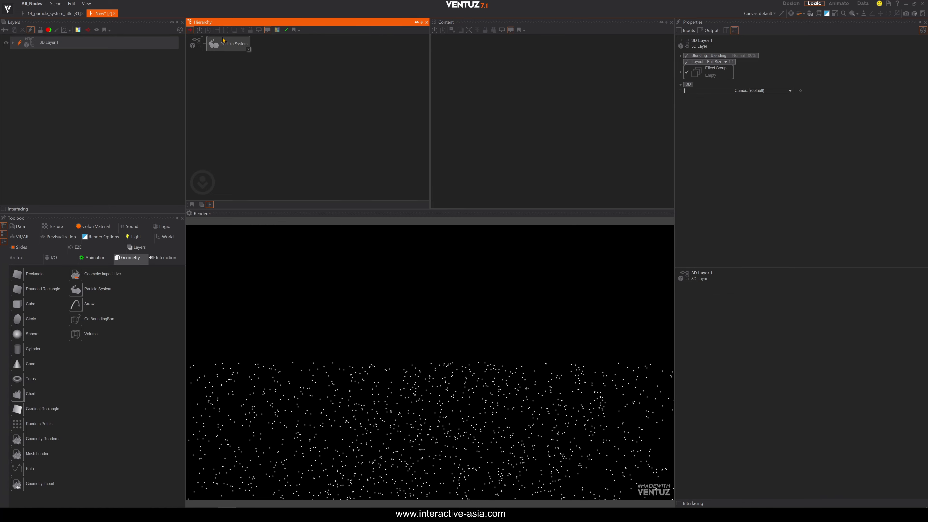
Set the Source emitter's Transform to Transform3d and its Position Y to about 15.76.
left_click(224, 41)
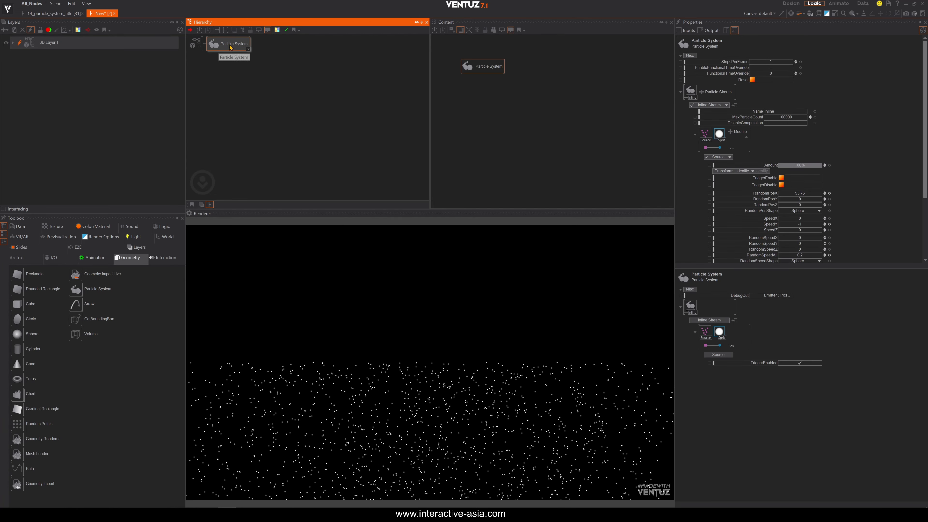
left_click(482, 66)
left_click(706, 138)
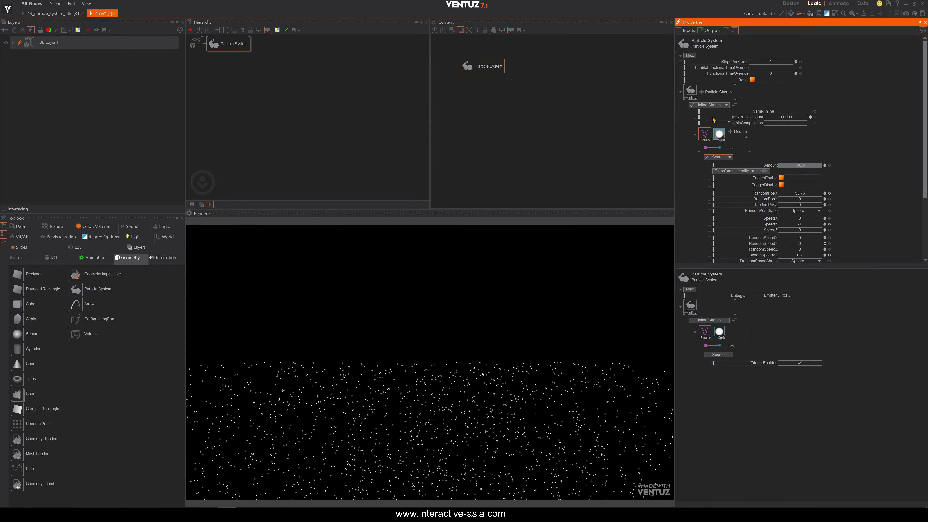
scroll(733, 143, "down", 2)
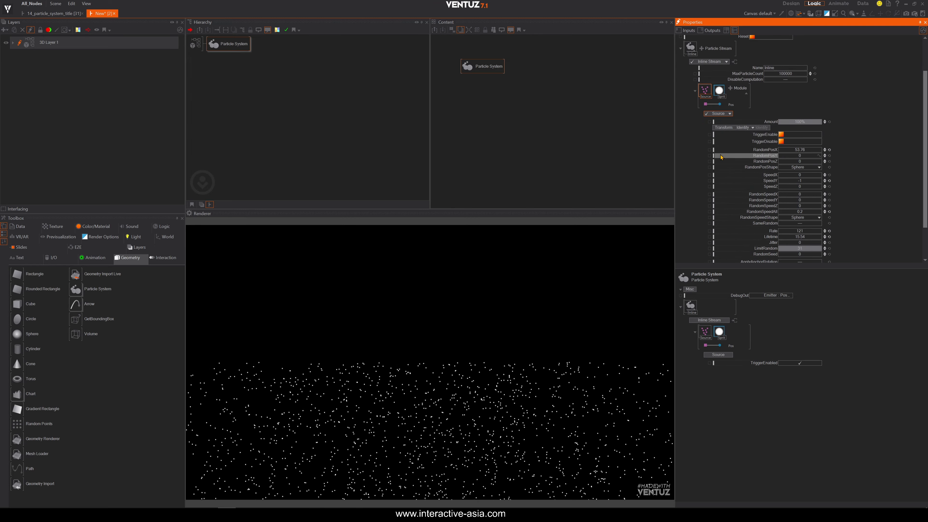
left_click(753, 128)
left_click(725, 140)
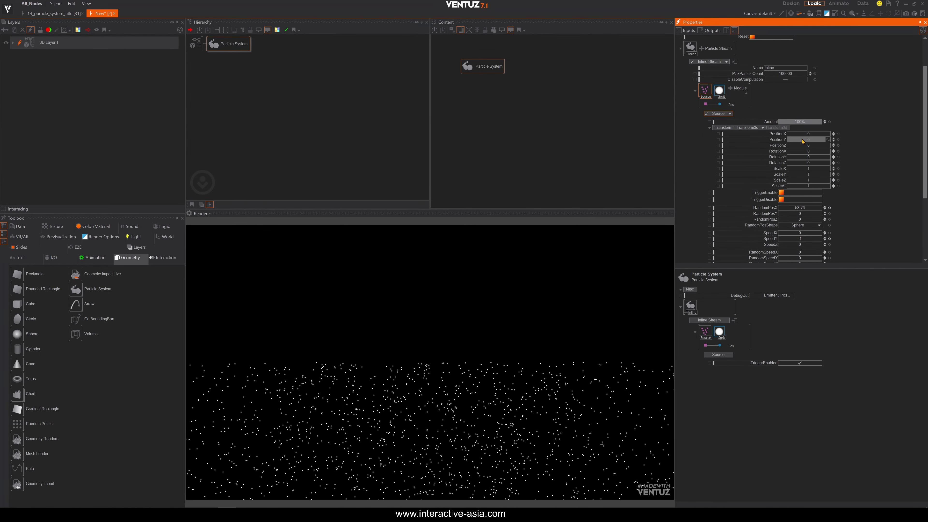
left_click_drag(800, 139, 804, 138)
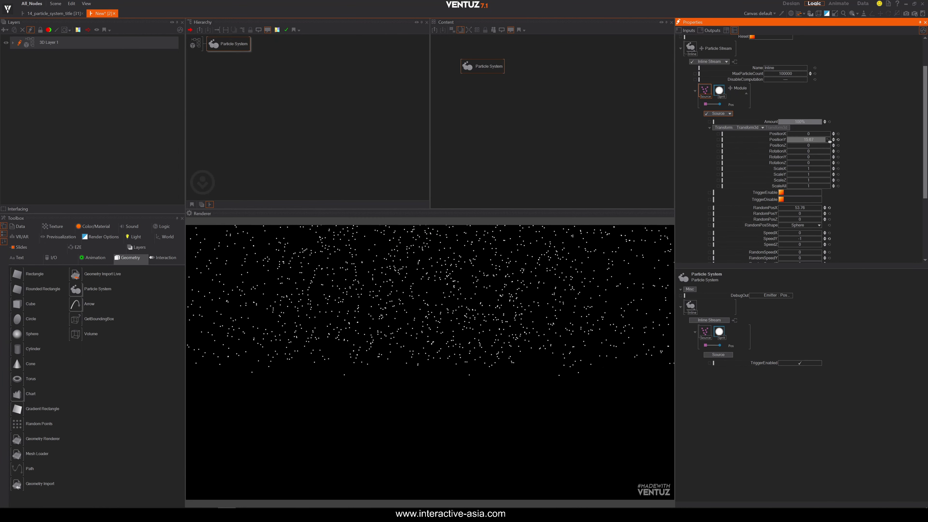
left_click_drag(829, 141, 832, 145)
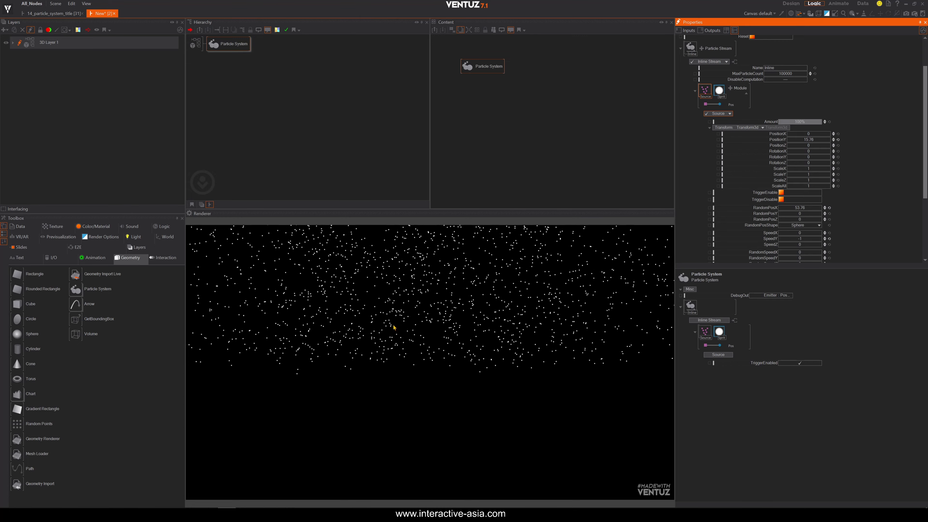
Set the Source emitter's Lifetime to 30.
scroll(801, 176, "down", 3)
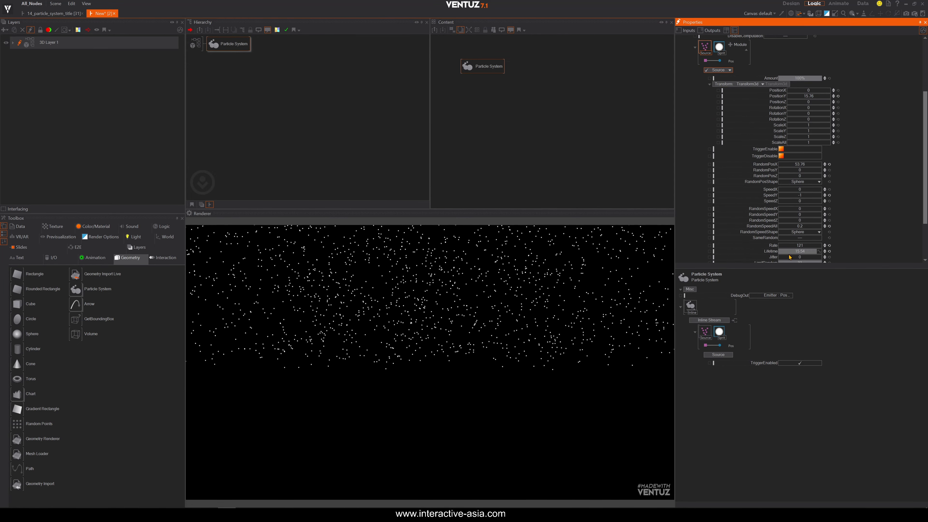
left_click_drag(821, 250, 821, 250)
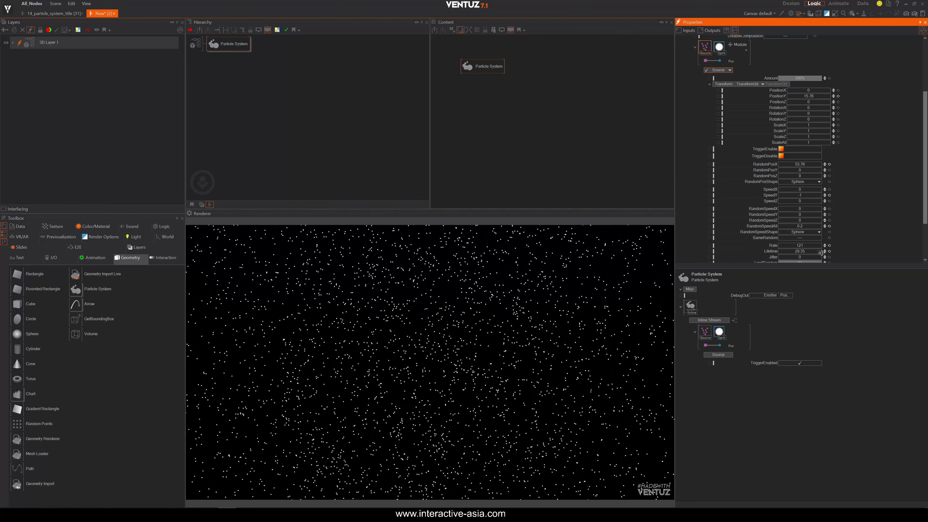
left_click(793, 251)
type("30")
key("Return")
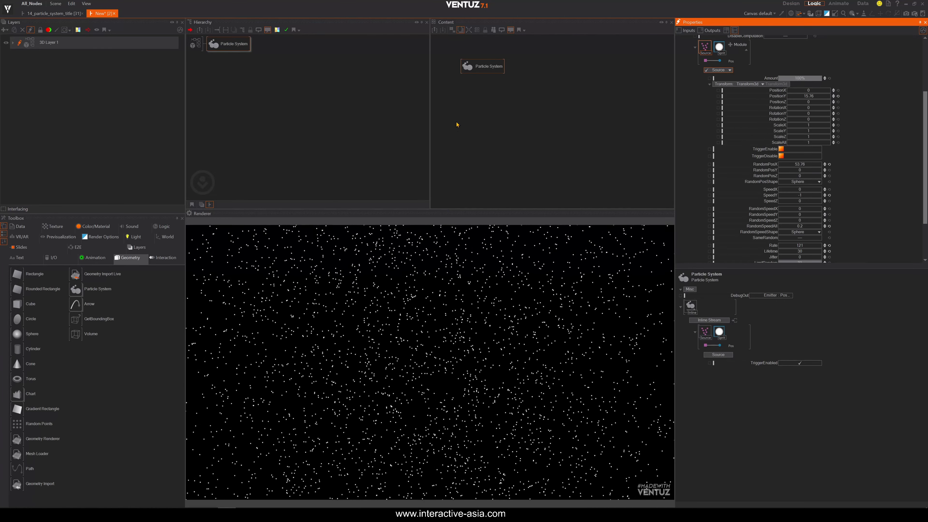
Add a Force modifier to the particle stream.
scroll(699, 122, "up", 3)
left_click(719, 116)
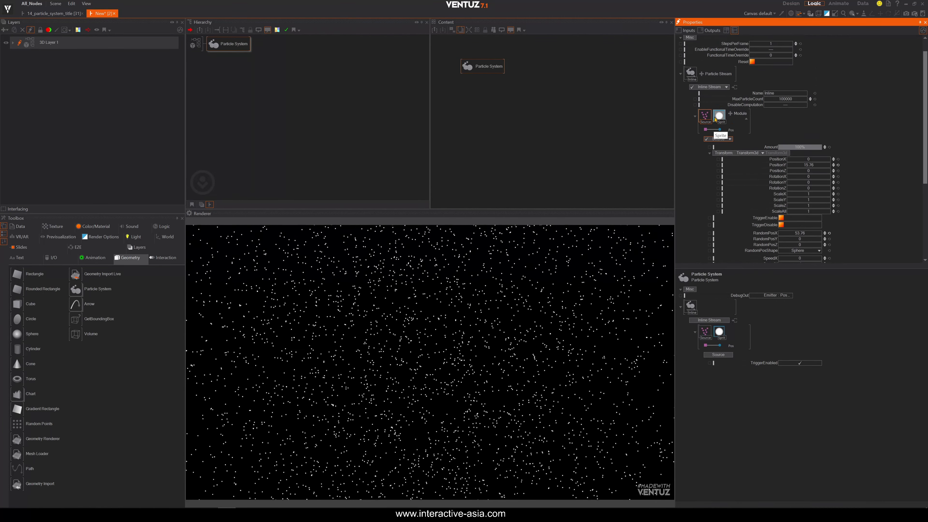
left_click(729, 114)
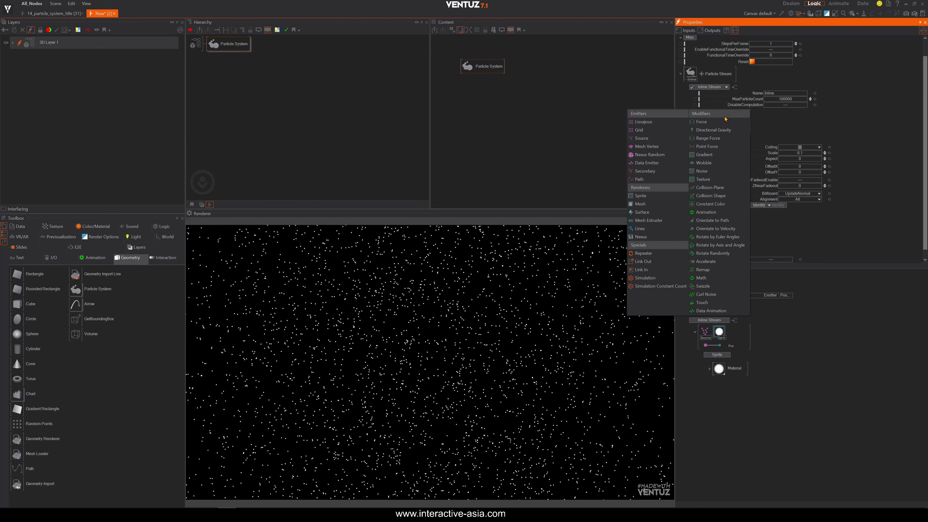
left_click(703, 121)
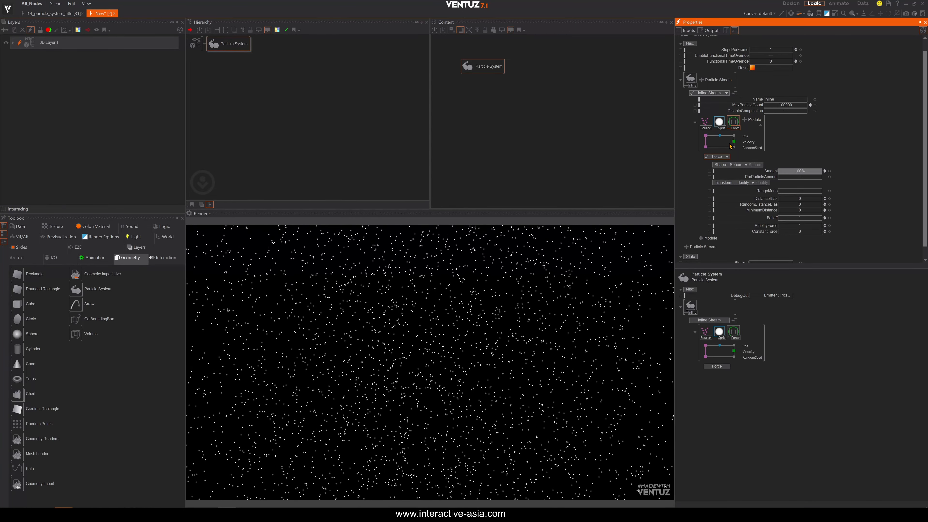
Inspect the Source, Sprite and Force modules of the particle stream in turn.
left_click(705, 123)
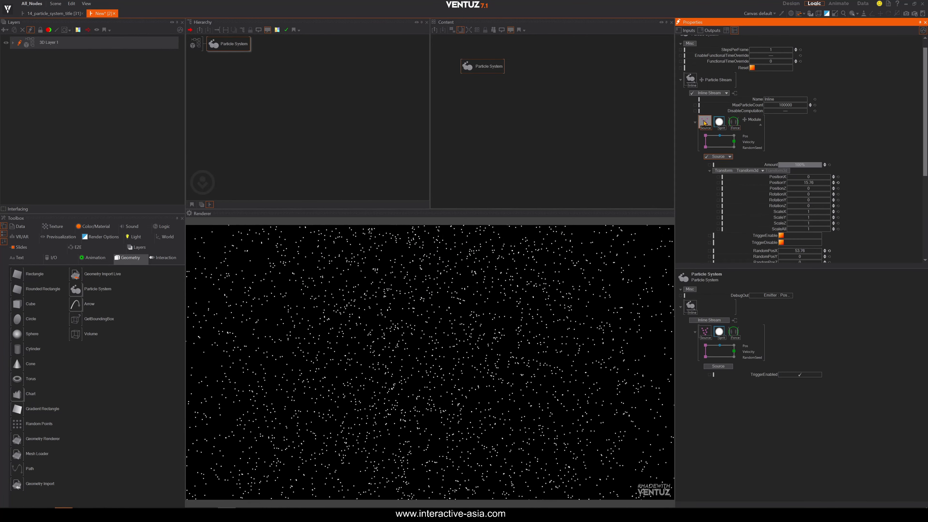
left_click(718, 123)
left_click(707, 124)
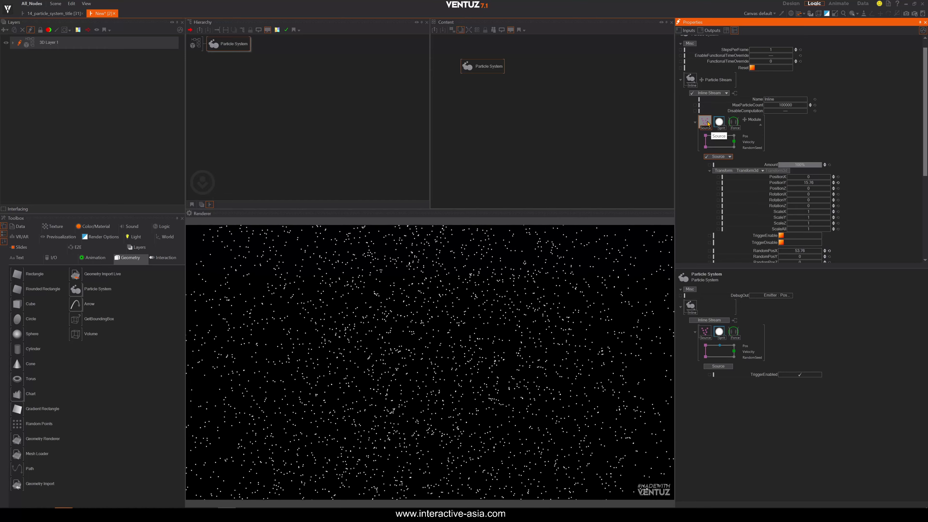
left_click(719, 123)
left_click(734, 124)
left_click(707, 123)
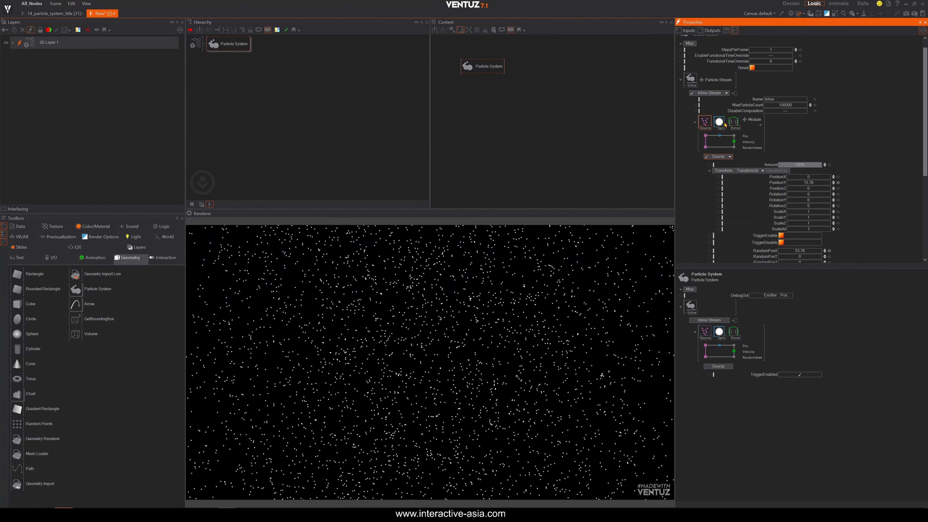
left_click(733, 123)
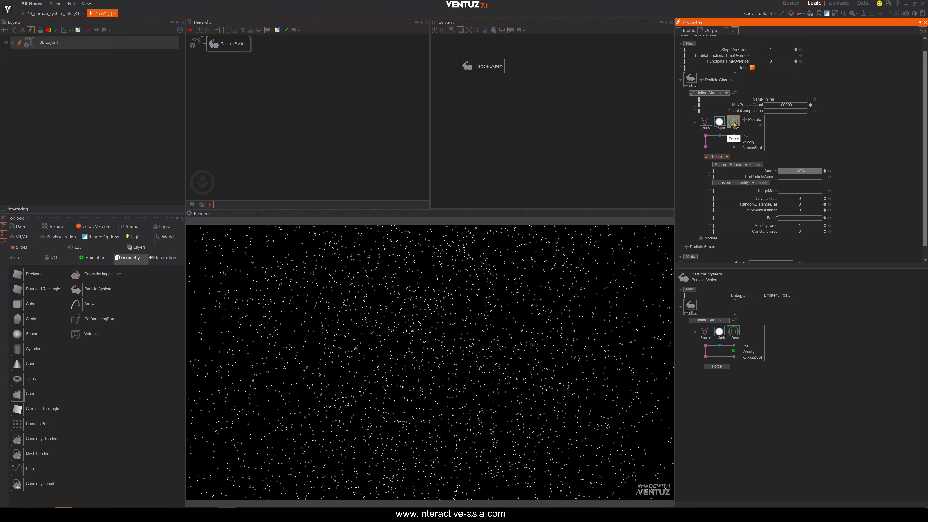
left_click(705, 123)
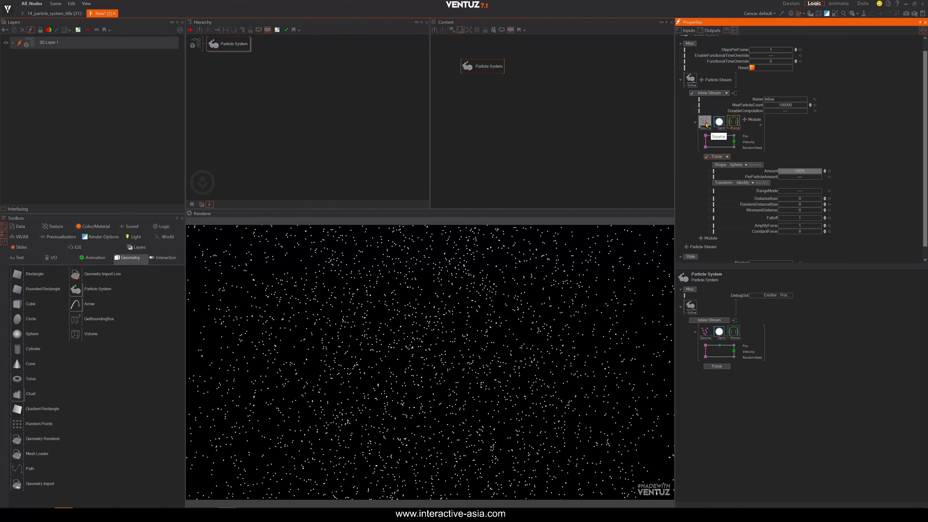
left_click(723, 125)
Move the Force module between Source and Sprite and set its Falloff to about 0.391 and AmplifyForce to about 2.55.
left_click_drag(736, 124, 716, 124)
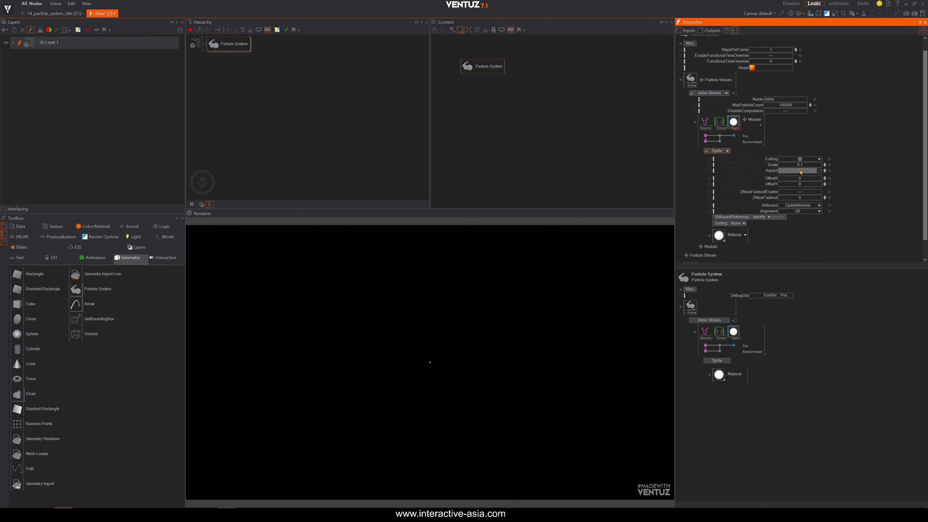
left_click(719, 120)
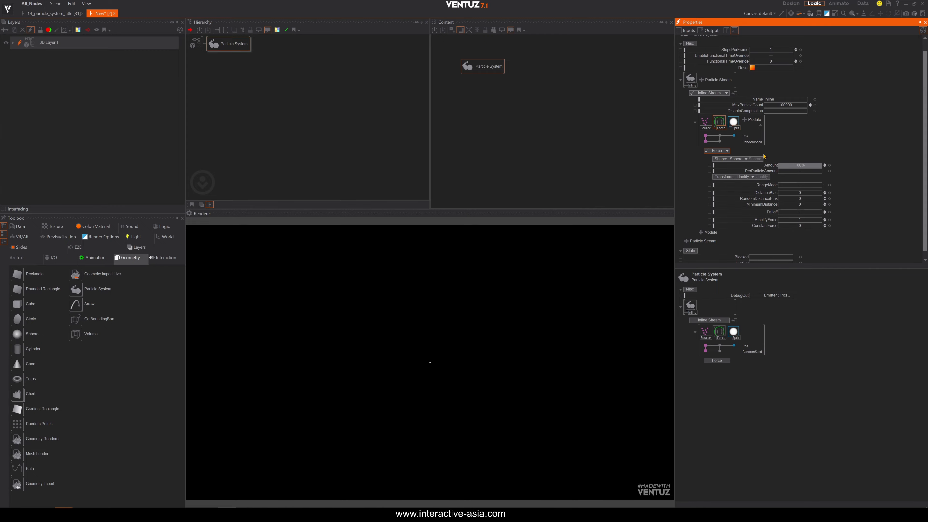
mouse_move(802, 211)
left_mouse_down()
mouse_move(778, 211)
mouse_move(786, 210)
left_mouse_up()
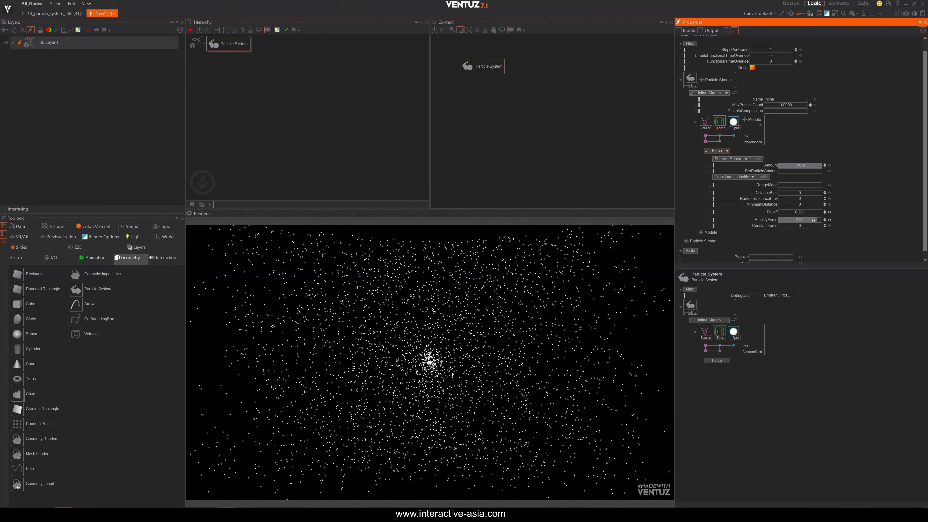
left_click_drag(813, 219, 819, 220)
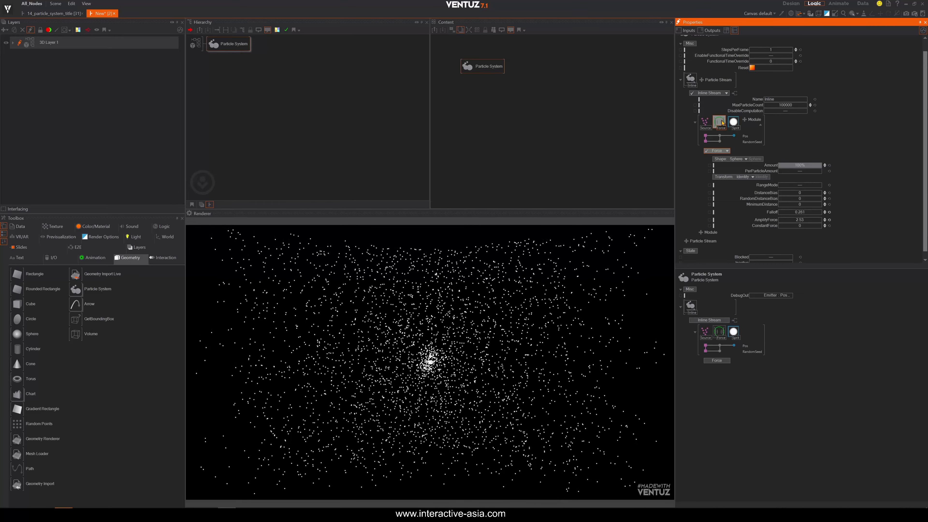
Set the Force's Transform to Transform3d with Position X about -0.98 and Position Y about 0.67.
left_click(745, 120)
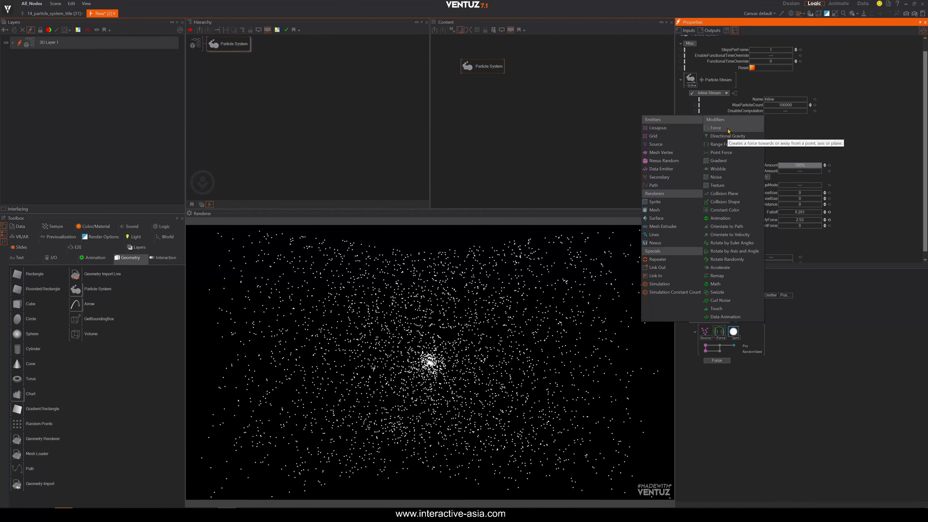
left_click(818, 379)
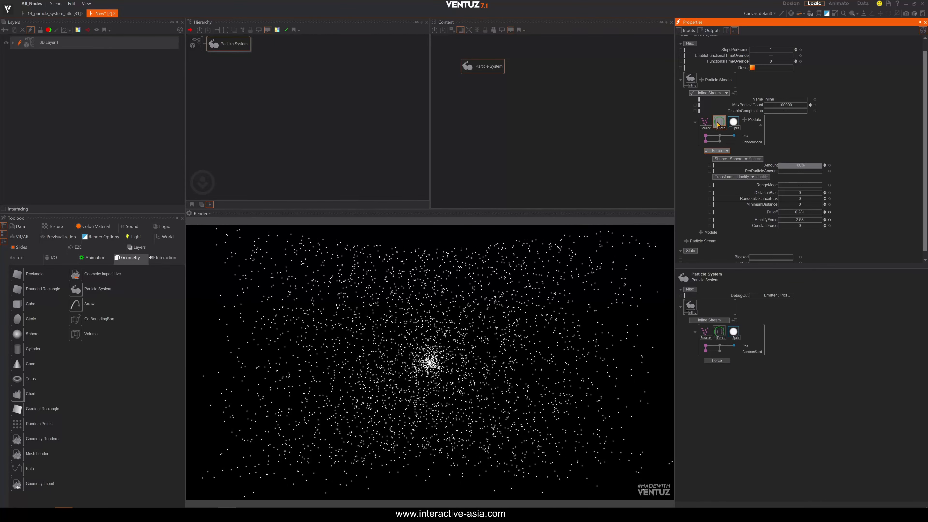
left_click(749, 178)
left_click(723, 191)
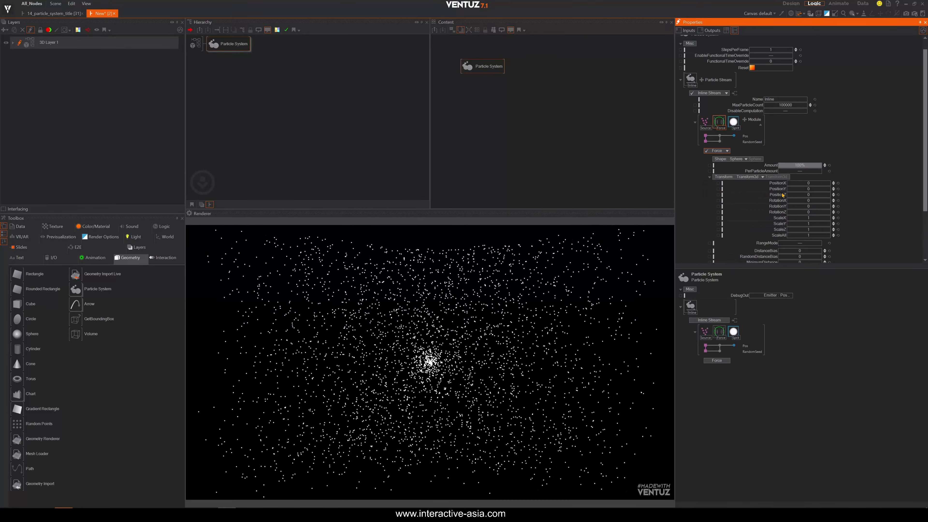
left_click_drag(789, 183, 787, 183)
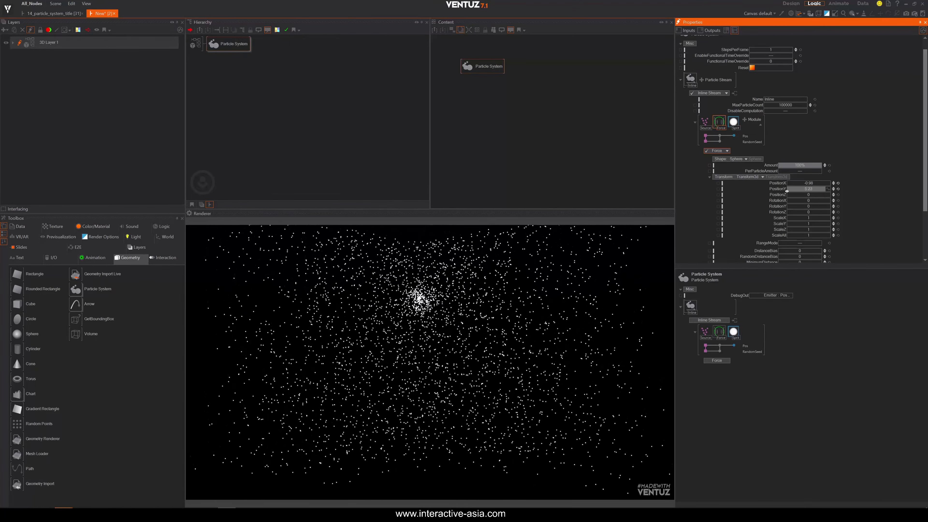
left_click_drag(787, 191, 828, 194)
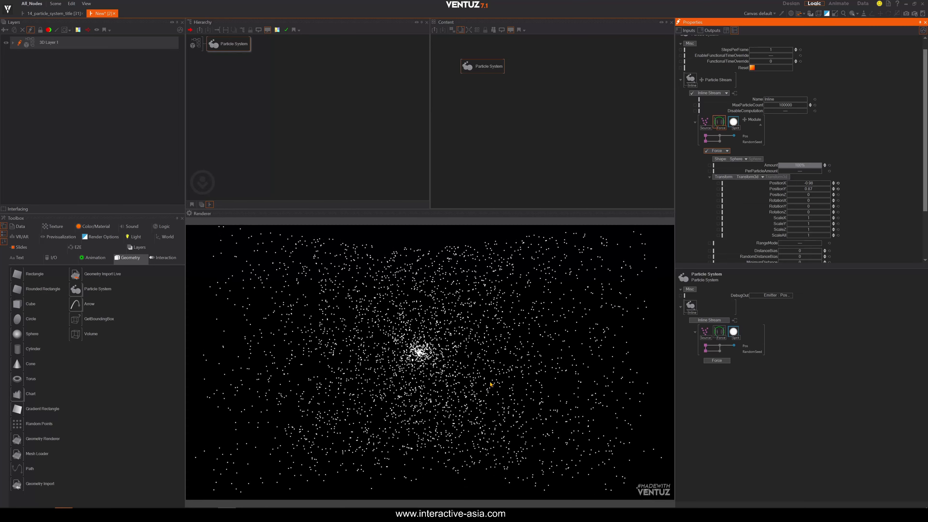
Add a Simulation module to the end of the particle stream.
left_click(749, 119)
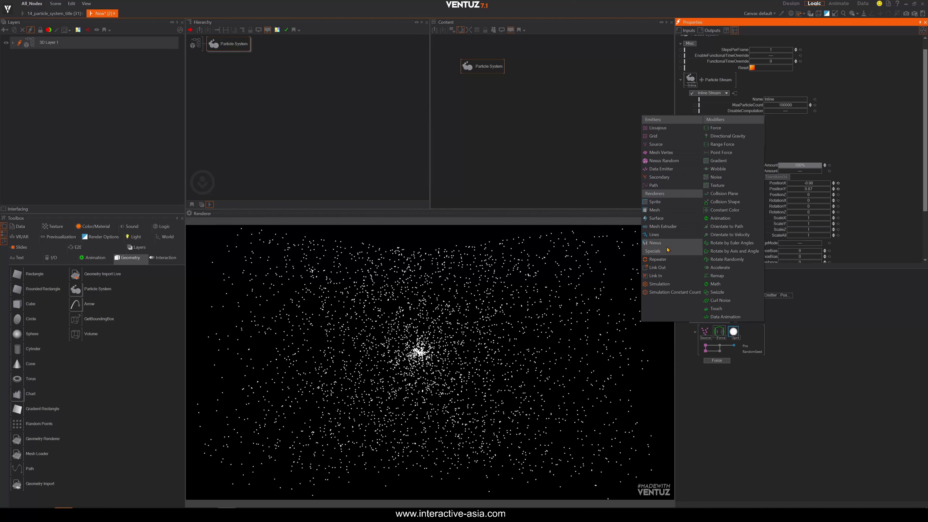
left_click(659, 284)
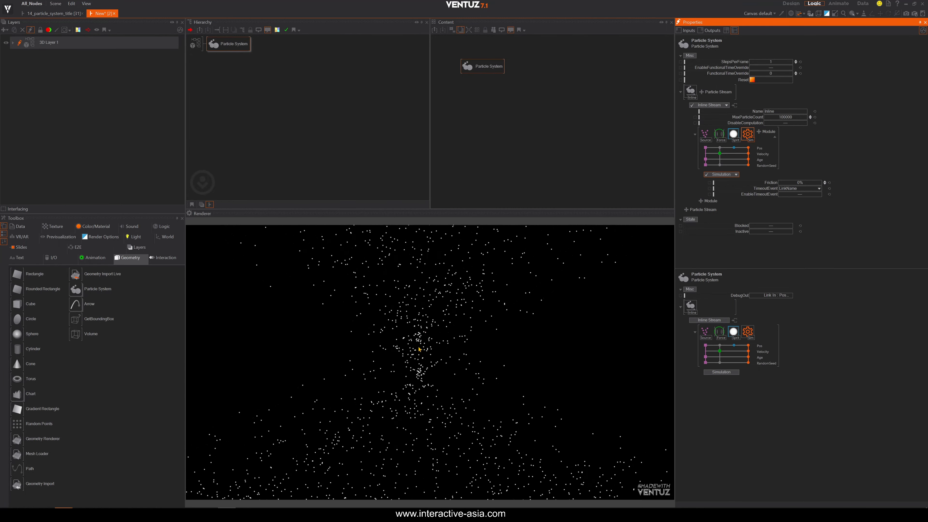
Reset the Force module's Position X to 0.
left_click(719, 136)
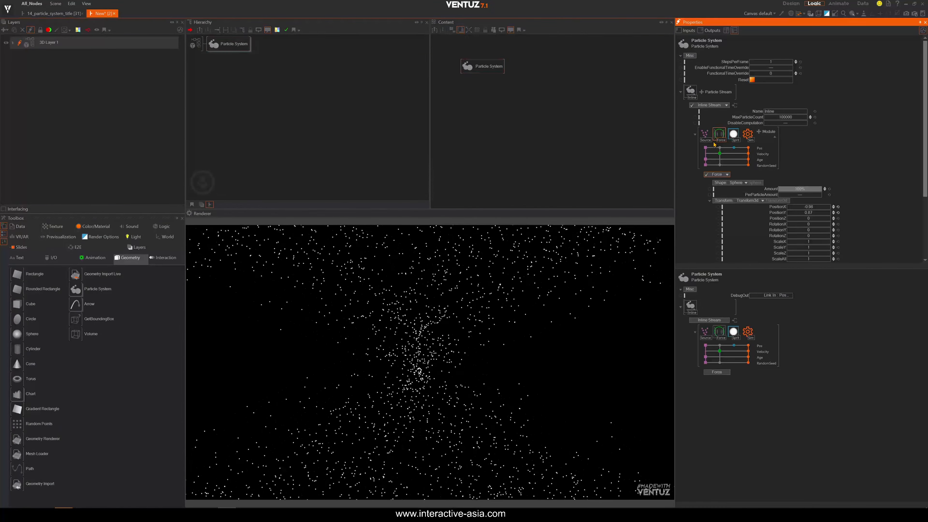
left_click_drag(808, 206, 830, 209)
key("ctrl+z")
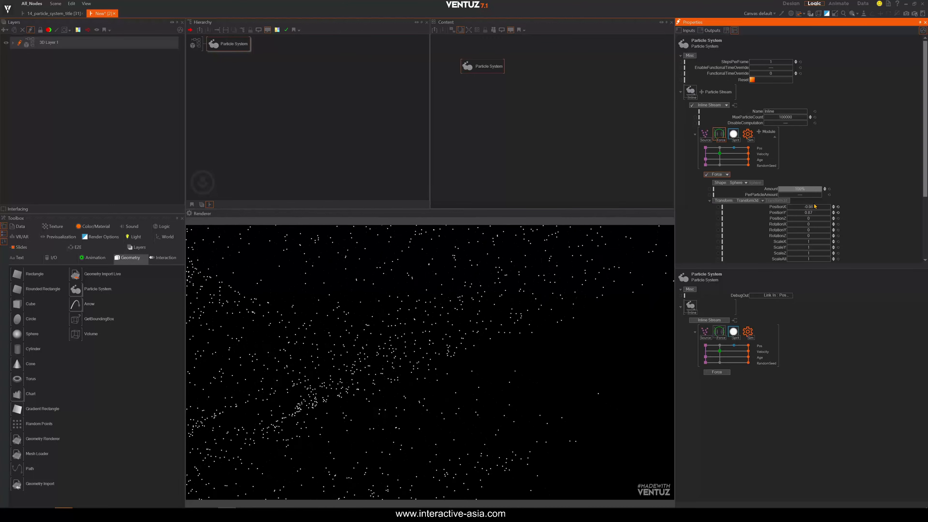
left_click(838, 206)
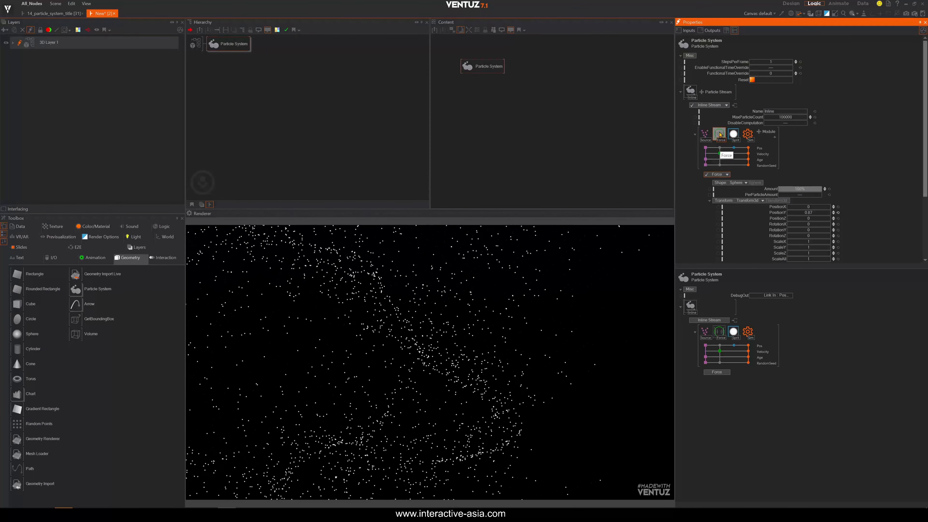
Adjust the Force module's Falloff to about 0.39.
scroll(720, 147, "down", 3)
left_click_drag(798, 221, 820, 219)
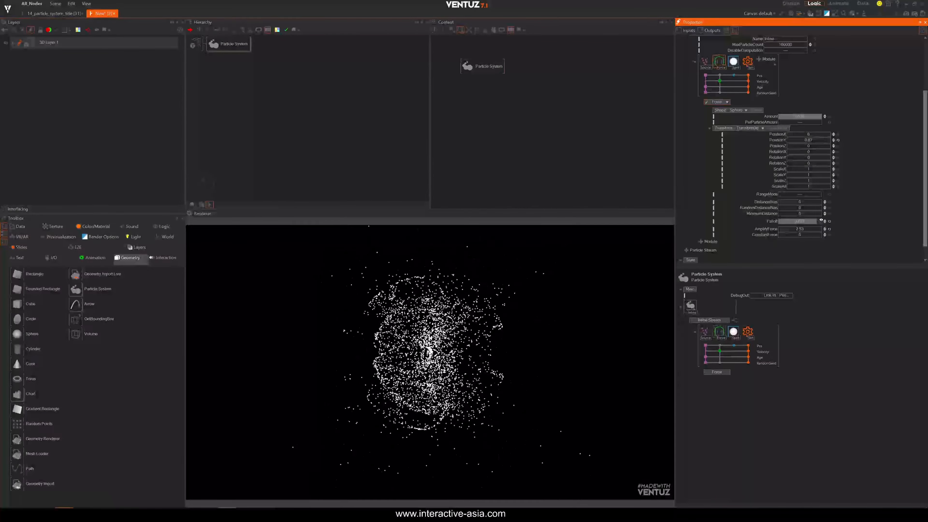
mouse_move(821, 221)
left_mouse_down()
mouse_move(810, 230)
mouse_move(824, 226)
left_mouse_up()
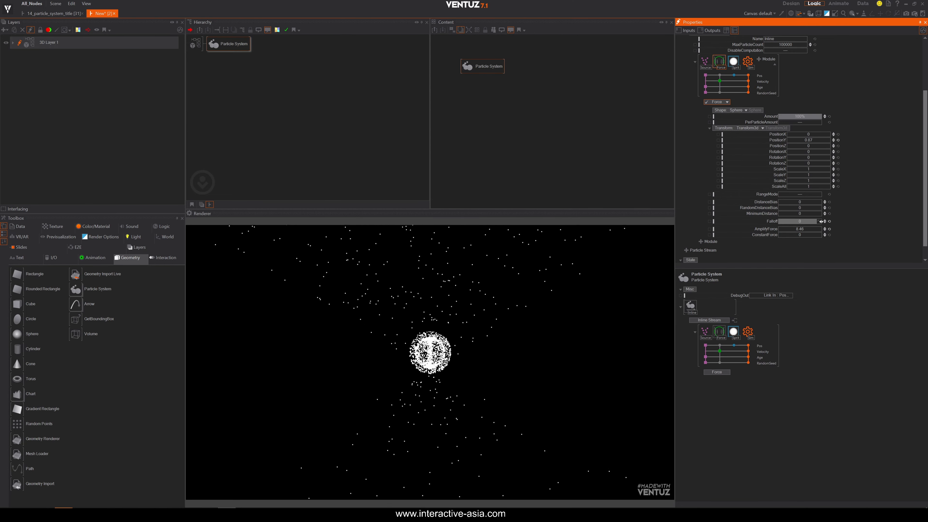
left_click_drag(797, 220, 801, 220)
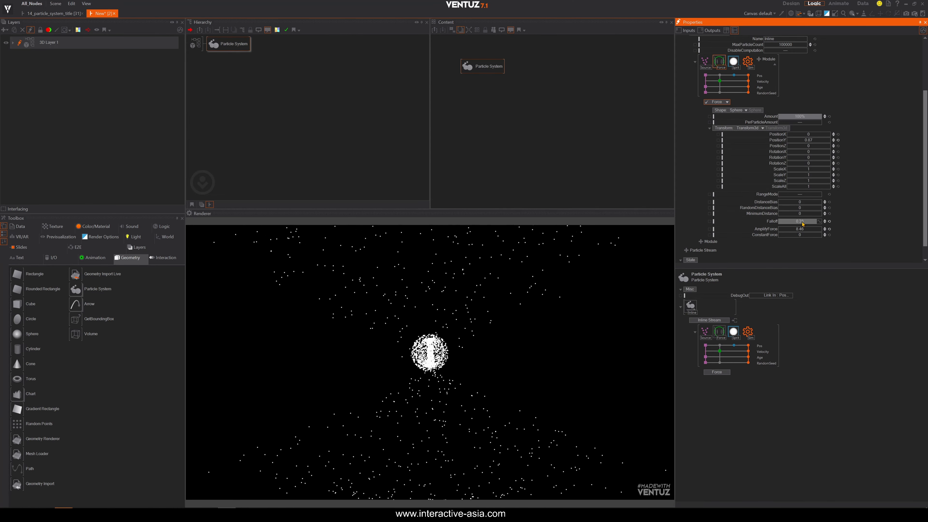
Set the Force's AmplifyForce to 200, test-dragging its Position X and resetting it to 0.
mouse_move(801, 135)
left_mouse_down()
mouse_move(822, 135)
mouse_move(789, 132)
mouse_move(817, 134)
left_mouse_up()
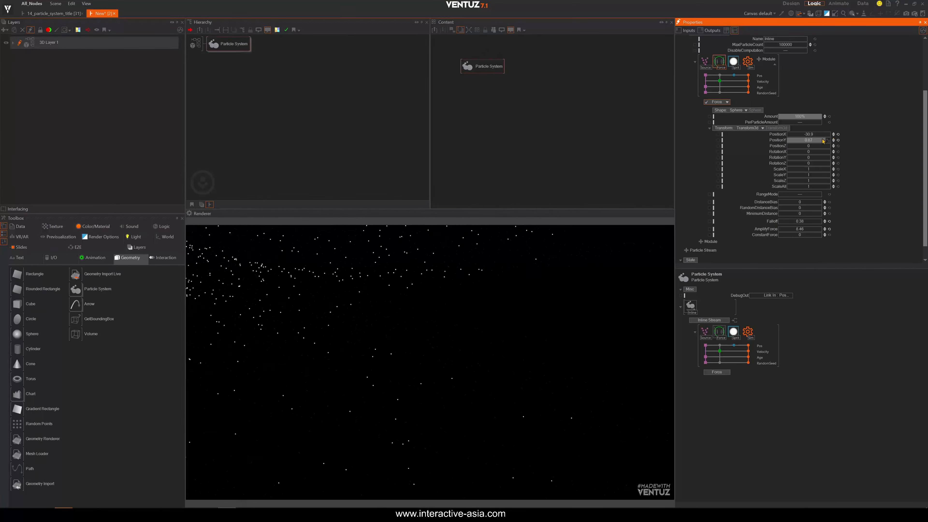
left_click(838, 134)
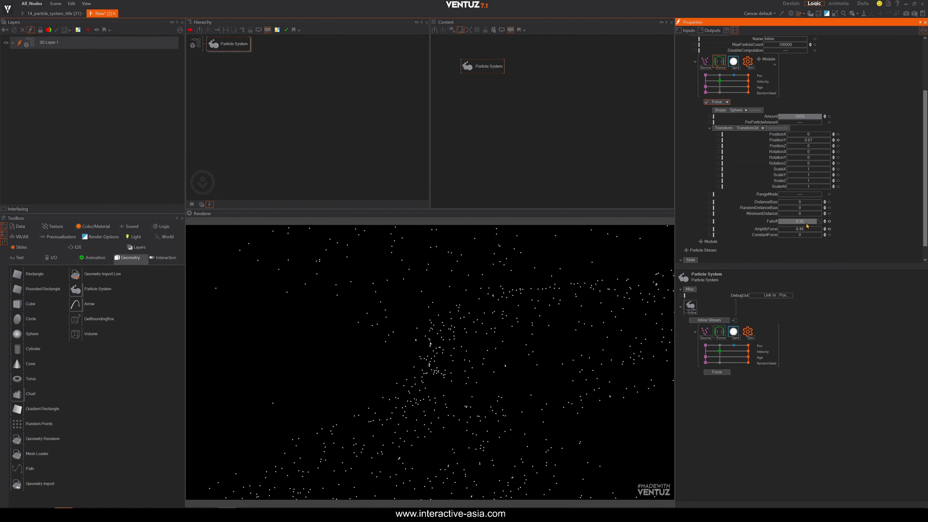
left_click(800, 229)
type("200")
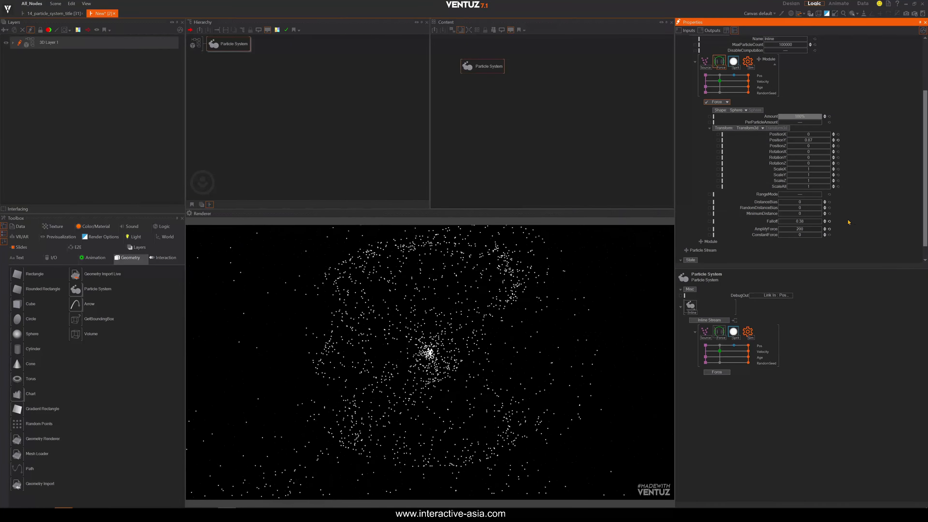
left_click_drag(814, 135, 811, 137)
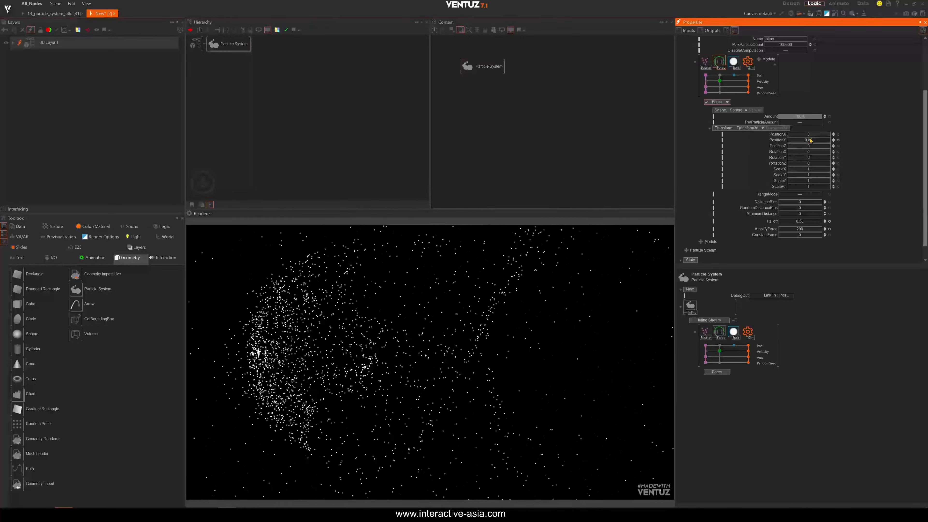
left_click(838, 135)
left_click(314, 91)
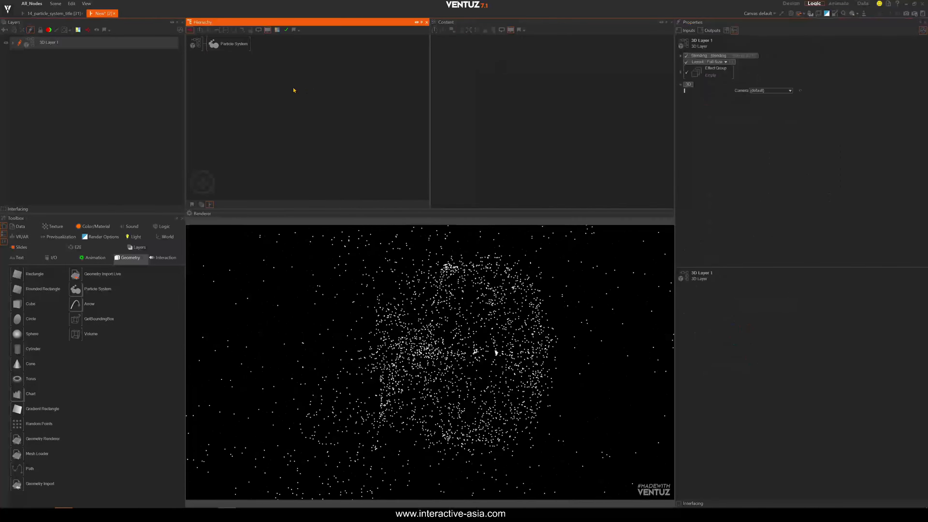
type("ax")
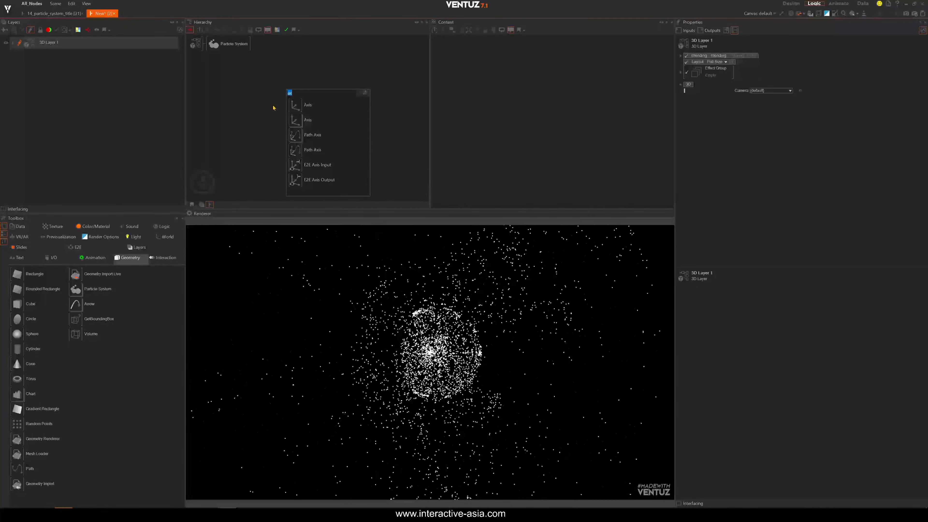
left_click(267, 83)
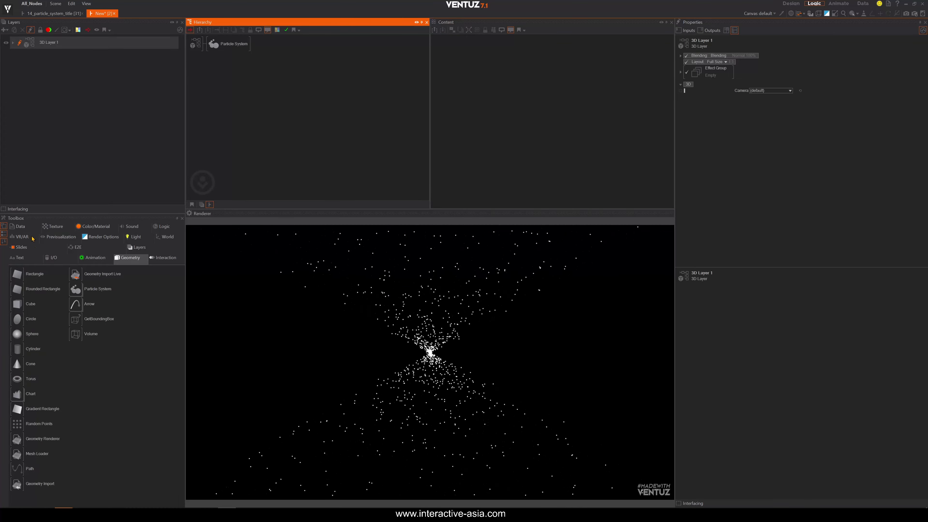
Add a Touch Ripples node to the hierarchy beside the Particle System.
left_click(166, 258)
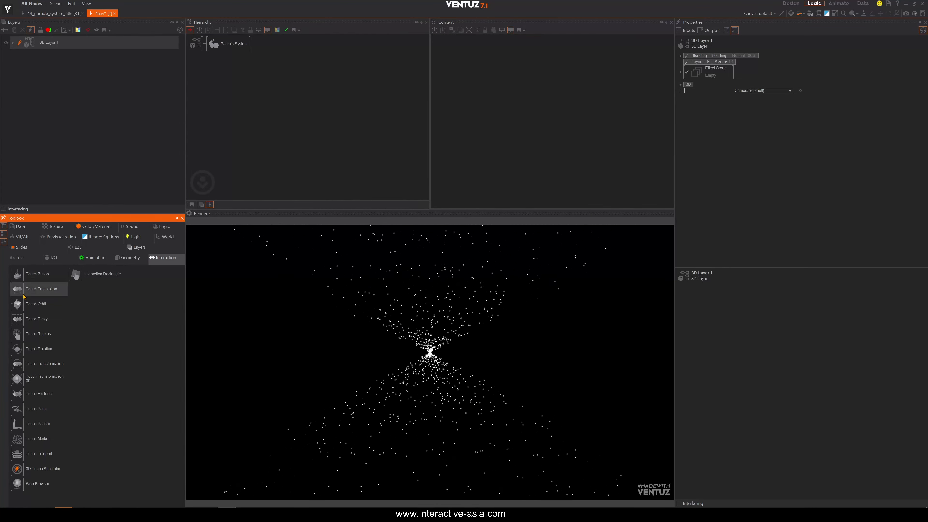
left_click_drag(27, 332, 211, 46)
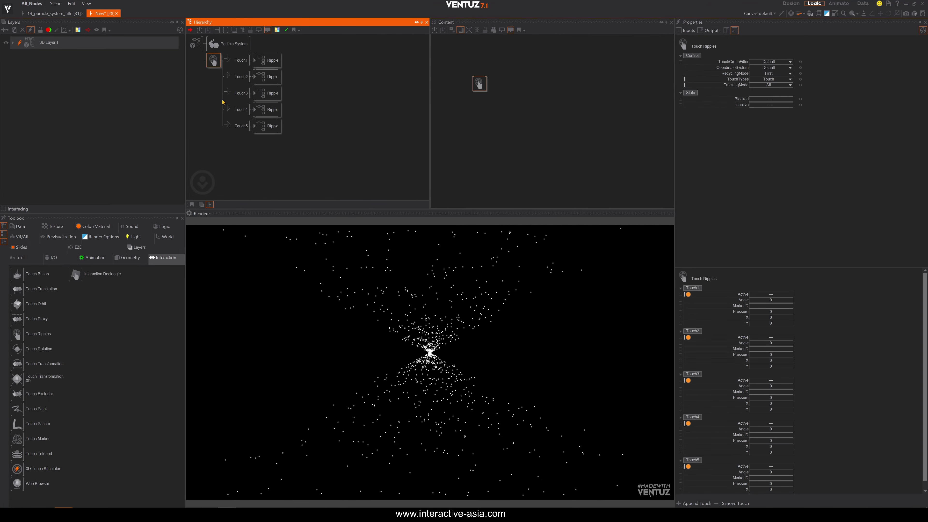
Delete the Ripple containers attached to each touch output of the Touch Ripples node.
left_click(268, 125)
key("Delete")
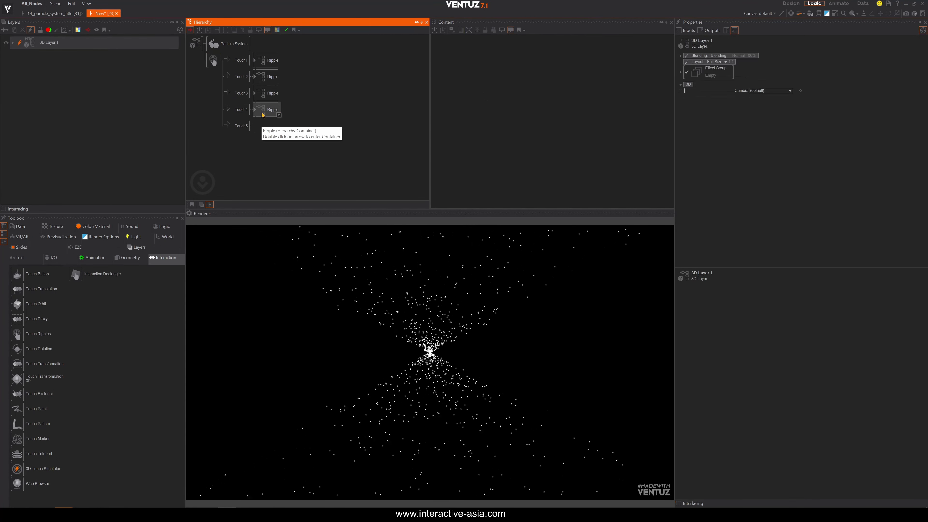
left_click(262, 109)
key("Delete")
left_click(264, 93)
key("Delete")
left_click(264, 77)
key("Delete")
left_click(264, 60)
key("Delete")
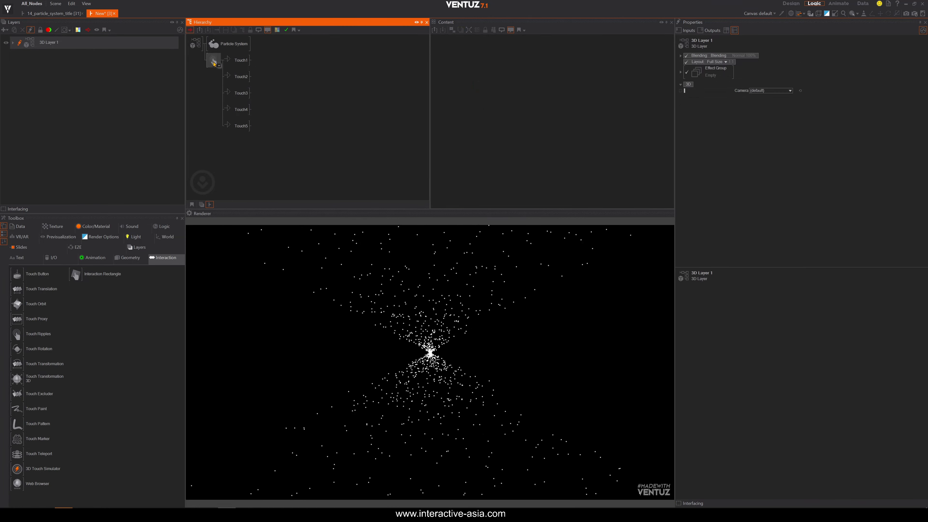
Remove the extra touches from Touch Ripples, keeping only Touch1, and test a touch drag in the render view.
left_click(214, 64)
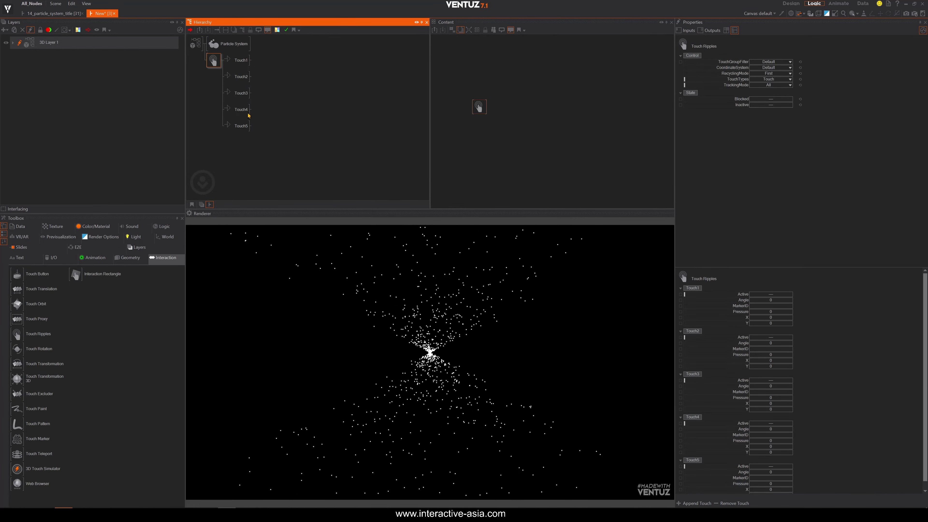
left_click(727, 504)
left_click(727, 504)
left_click(727, 504)
left_click(727, 503)
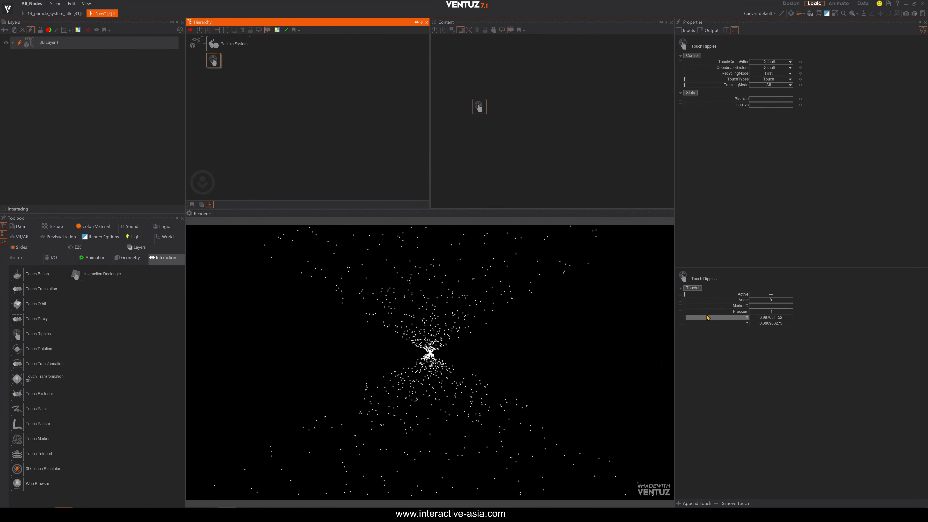
left_click(346, 414)
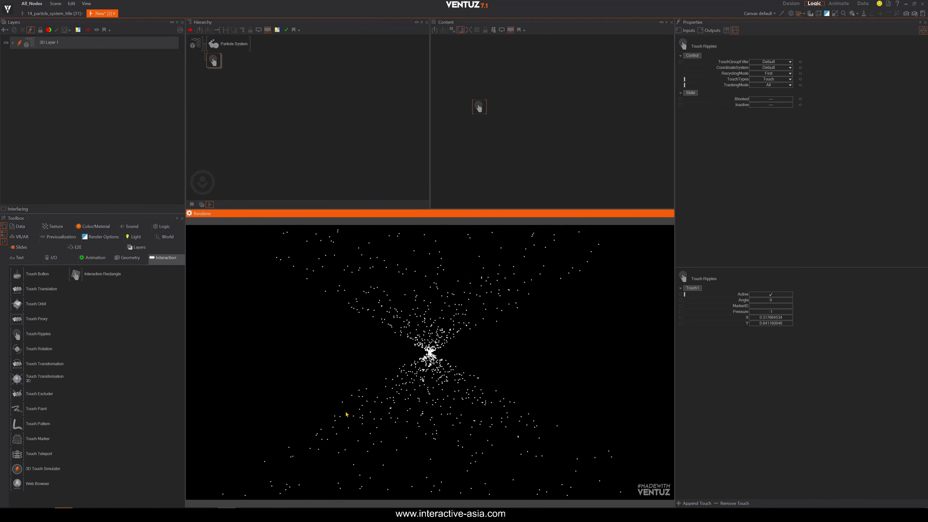
left_click_drag(347, 414, 238, 219)
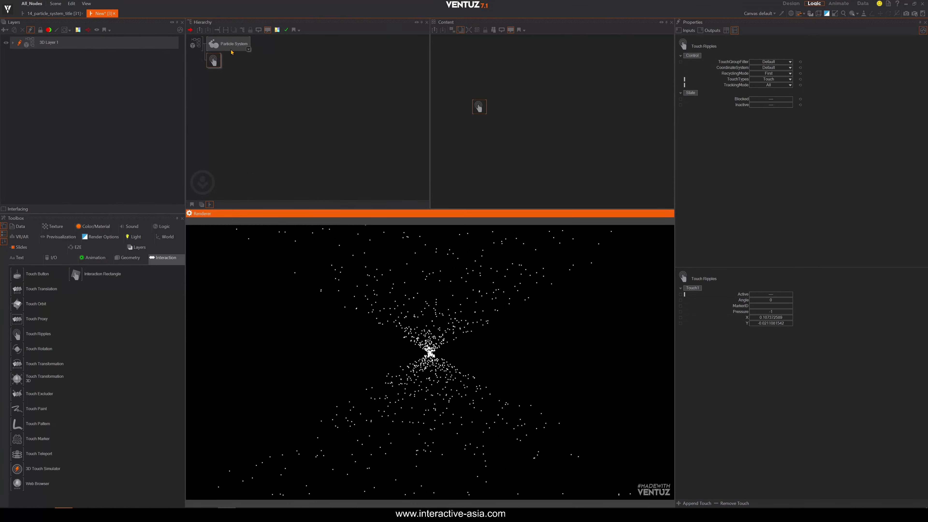
Insert an Anchor node under Touch1 of the Touch Ripples node.
double_click(240, 119)
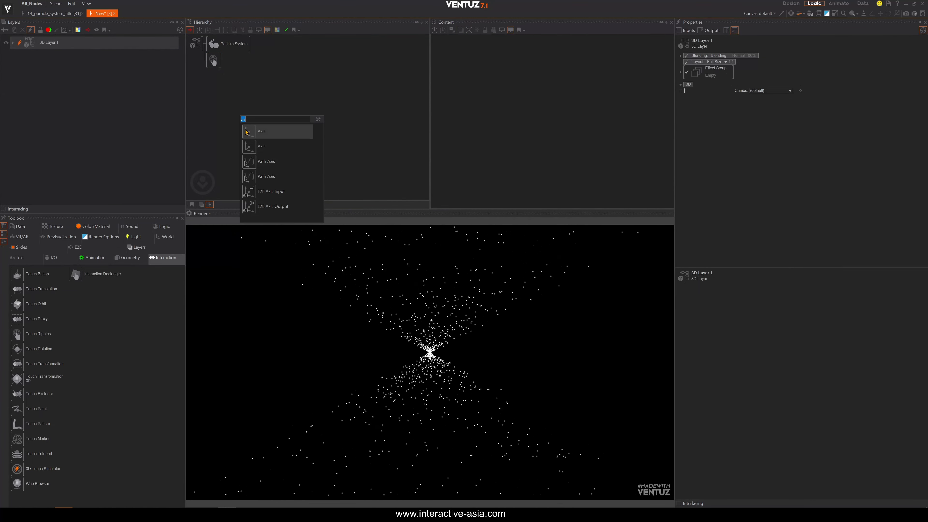
type("anch")
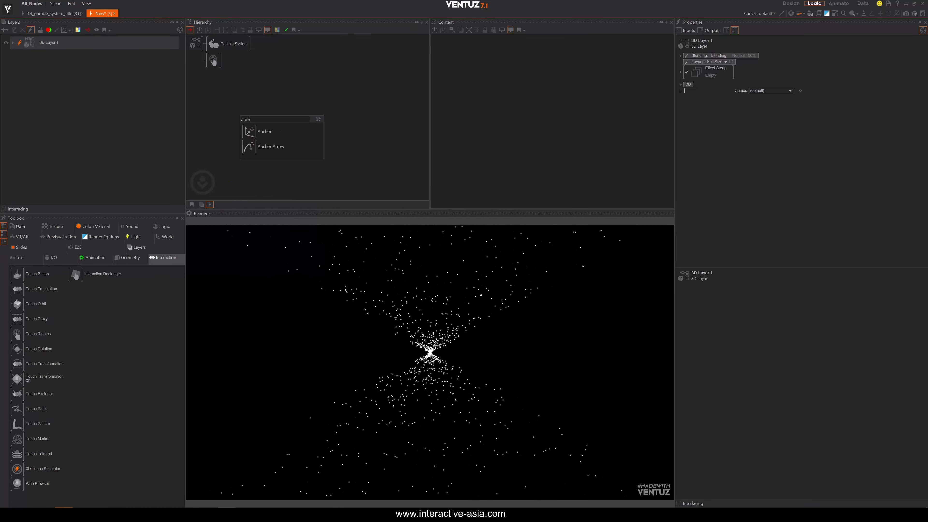
left_click(251, 132)
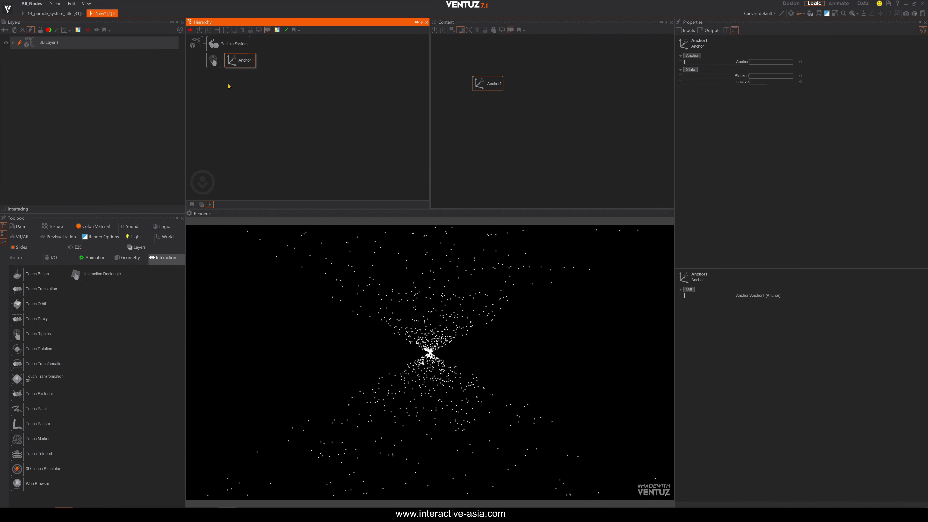
Set the Force module's Transform type to Anchor.
left_click(230, 43)
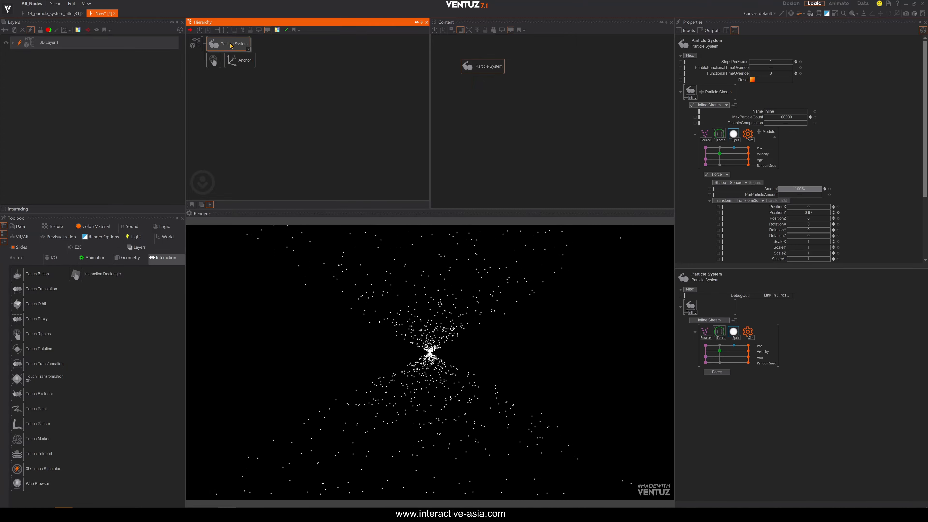
left_click(721, 135)
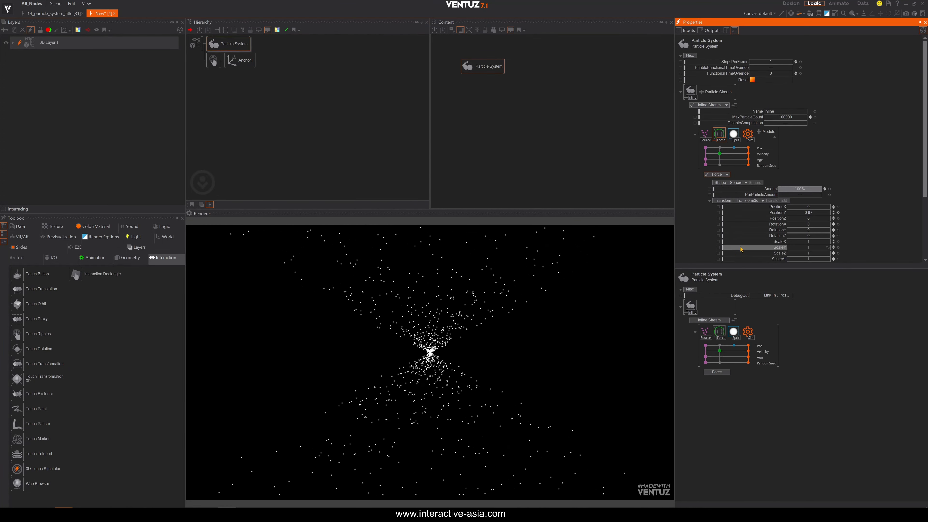
left_click(763, 201)
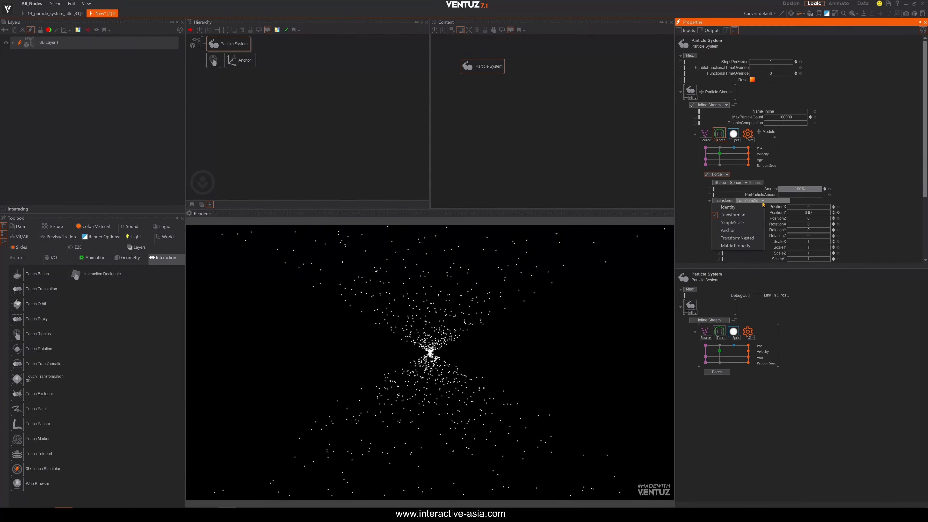
left_click(730, 234)
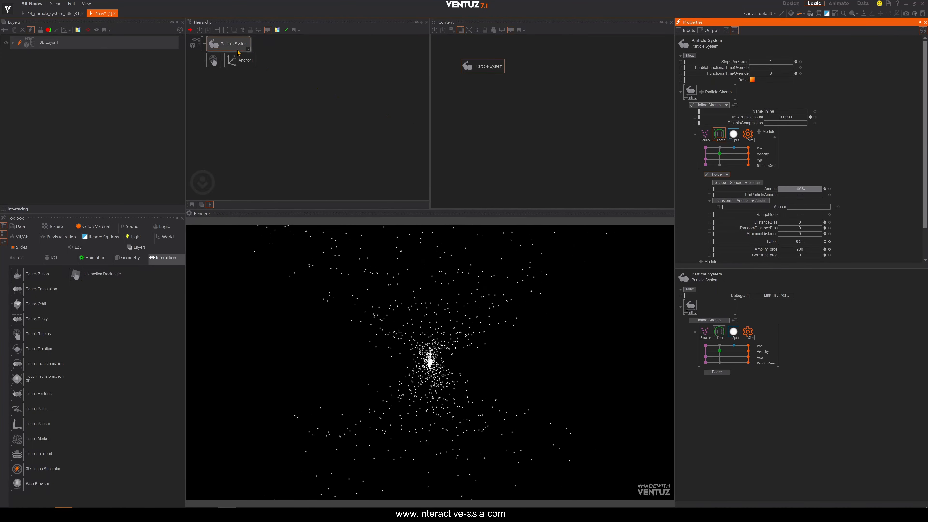
Move the Anchor1 node below the Particle System in the content view.
left_click(231, 61, "ctrl")
left_click(510, 115)
left_click_drag(495, 86, 491, 114)
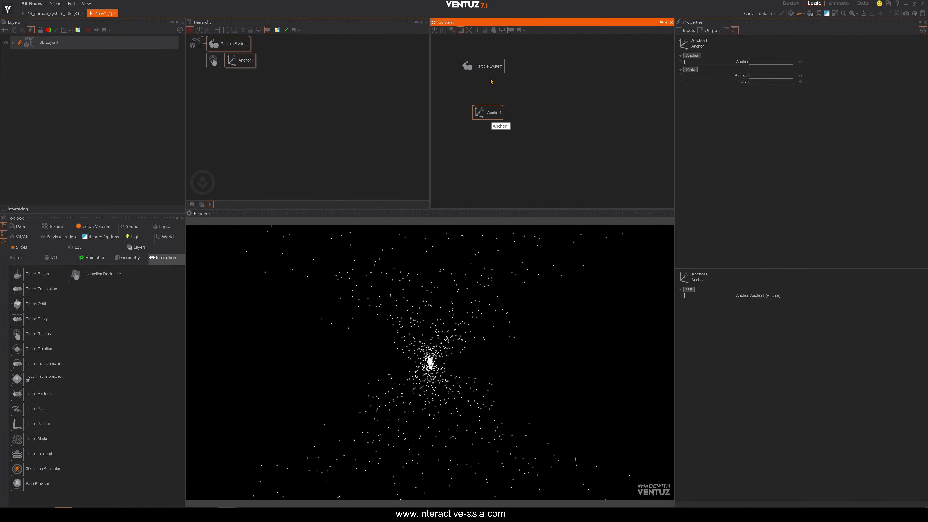
Bind the Force's Anchor property to the Anchor1 node.
left_click(488, 71)
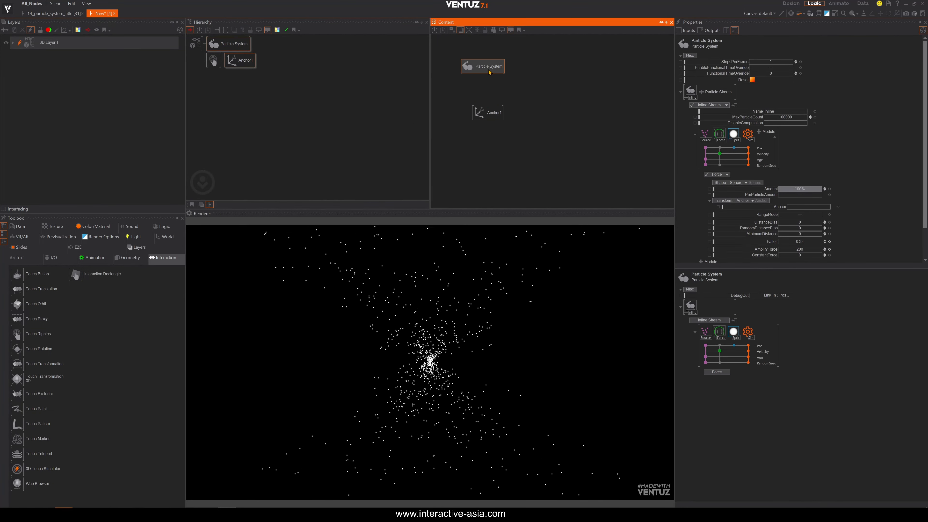
left_click(777, 208)
left_click_drag(777, 207, 490, 114)
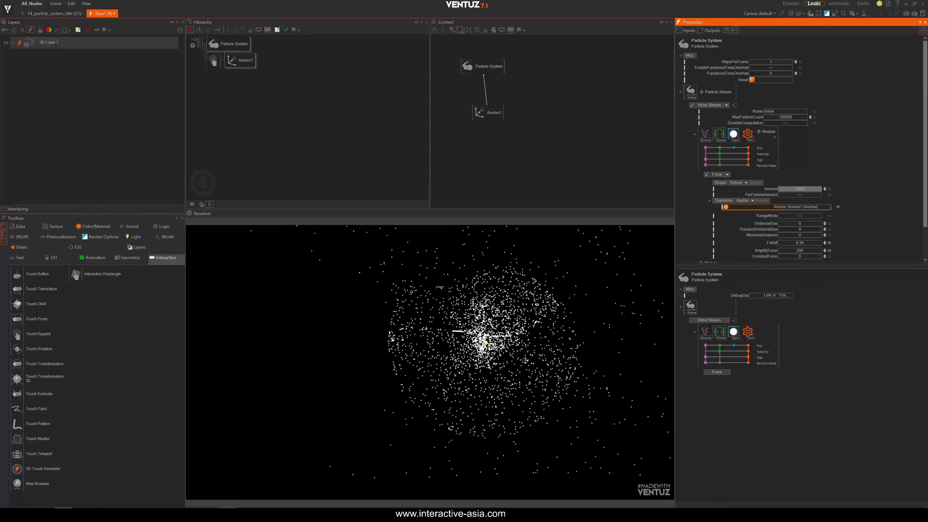
Undo the last three actions.
left_click(389, 173)
left_click(213, 60)
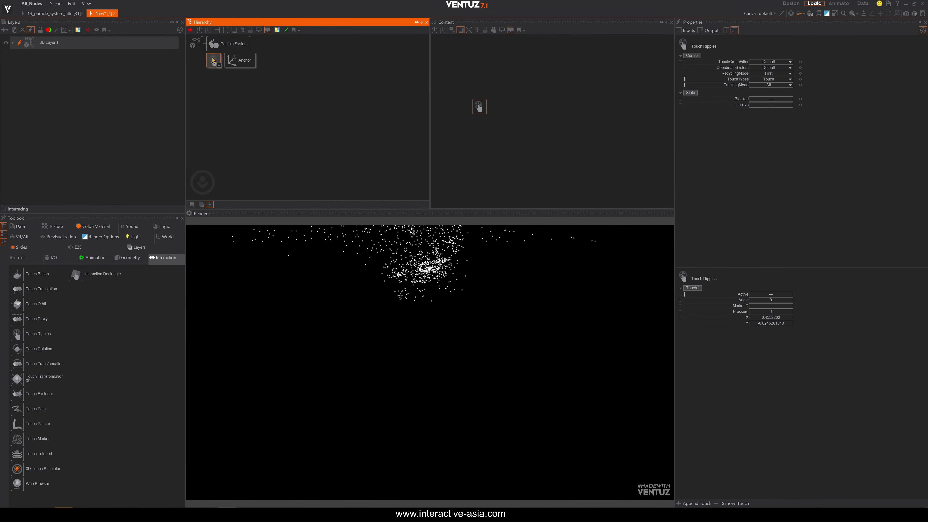
key("ctrl+z")
key("ctrl+z")
key("ctrl+z")
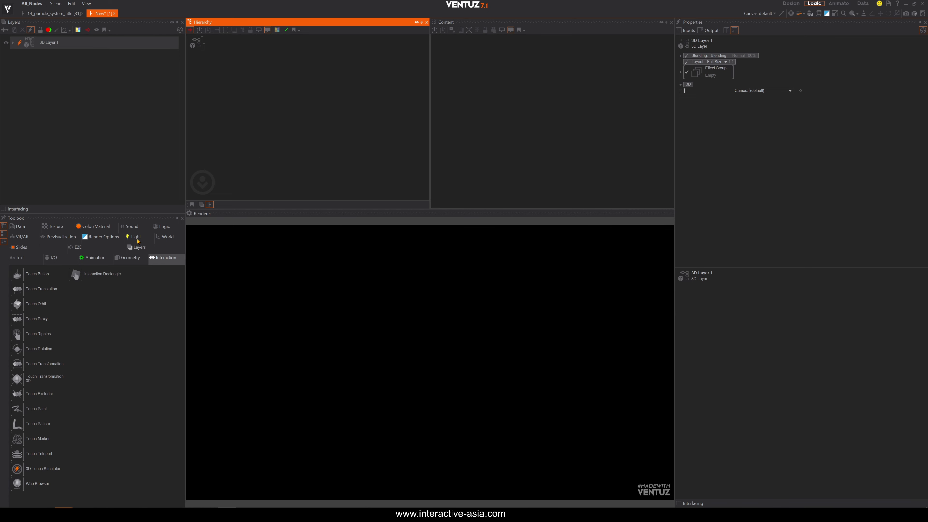
Add a new Particle System node to the hierarchy and select it.
left_click(162, 237)
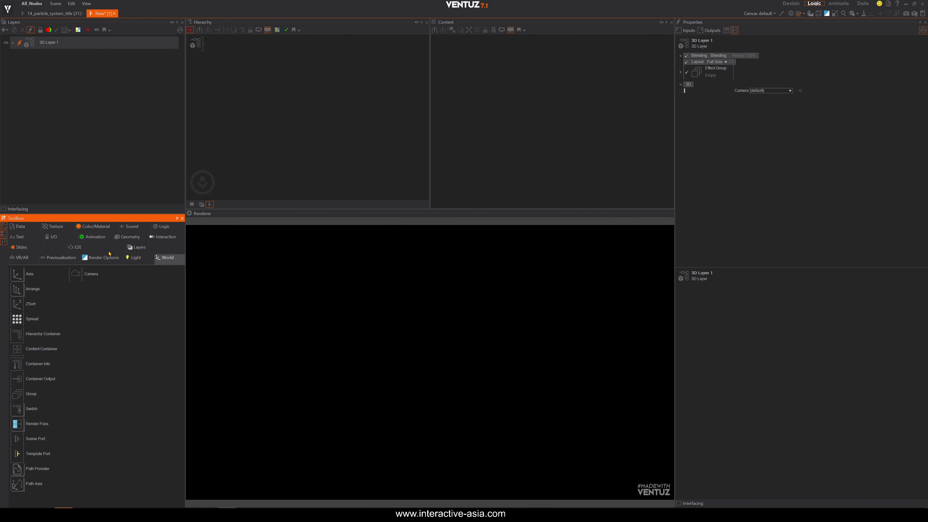
left_click(124, 238)
left_click_drag(77, 290, 203, 43)
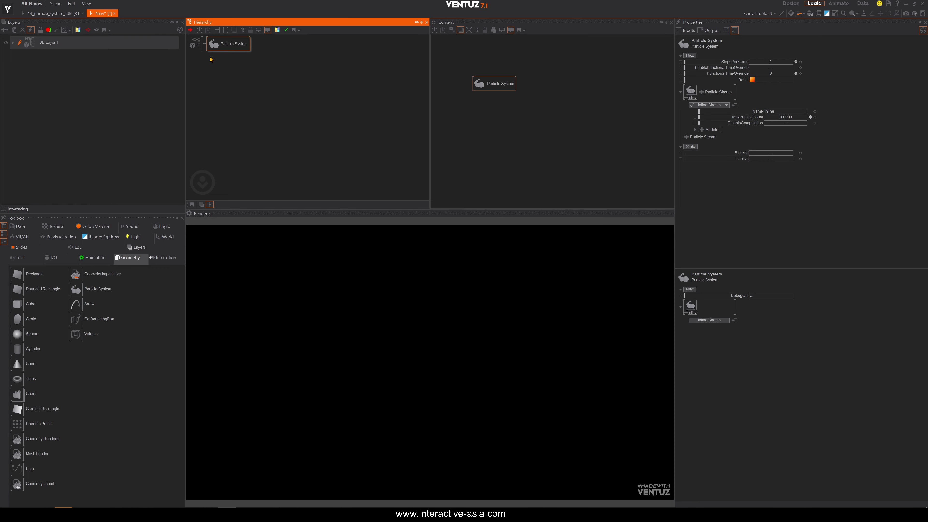
left_click(485, 86)
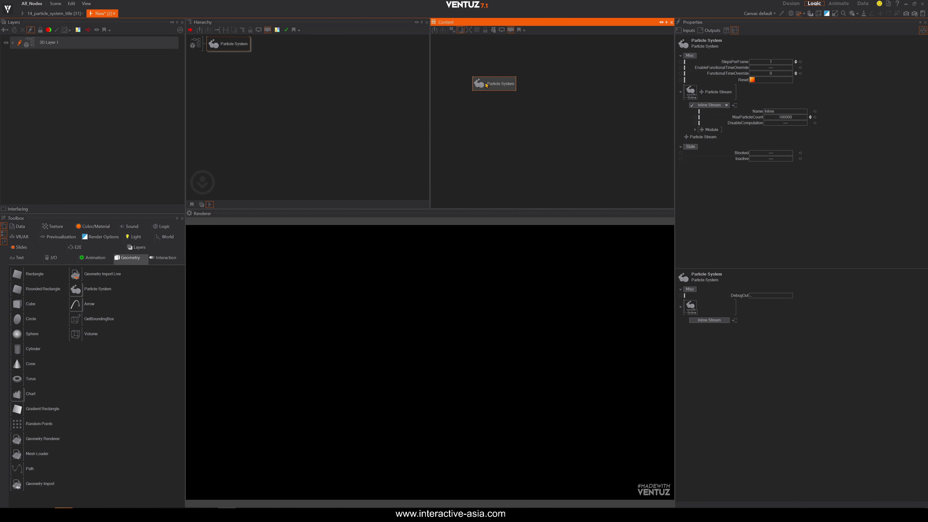